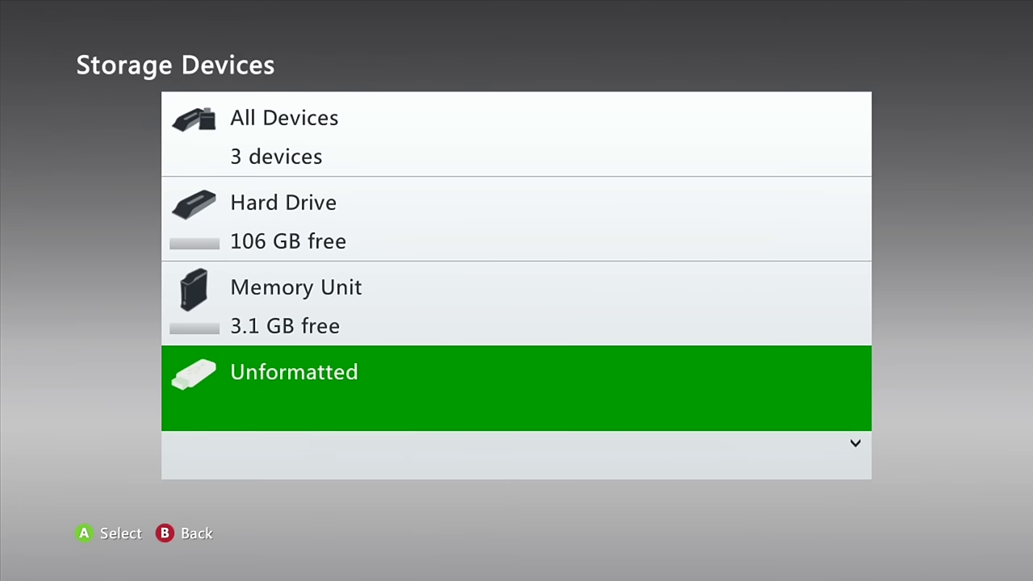
# - Format the unformatted USB device as Xbox 360 storage and confirm the operation
pyautogui.press('Return')
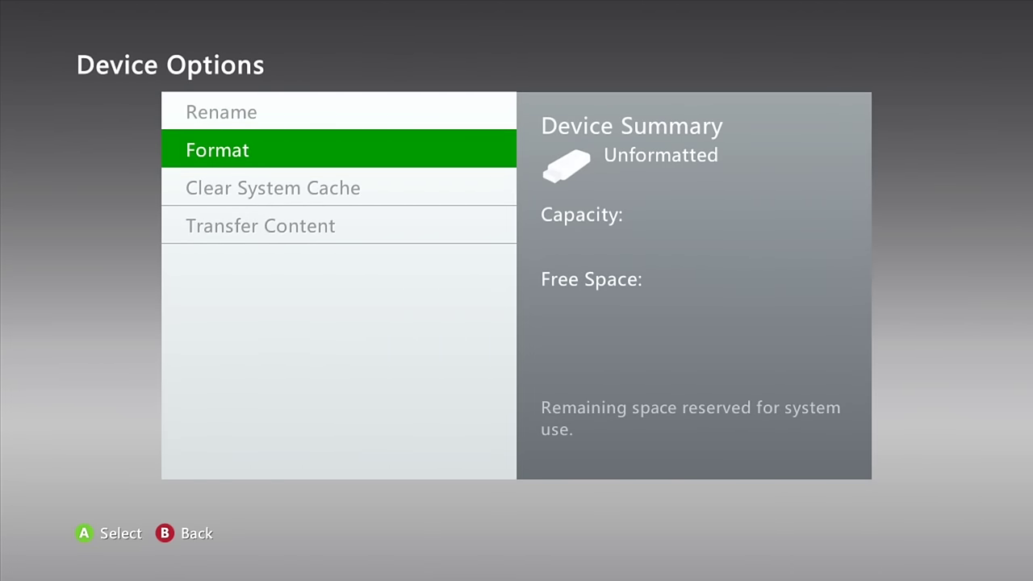
pyautogui.press('Return')
pyautogui.press('Up')
pyautogui.press('Return')
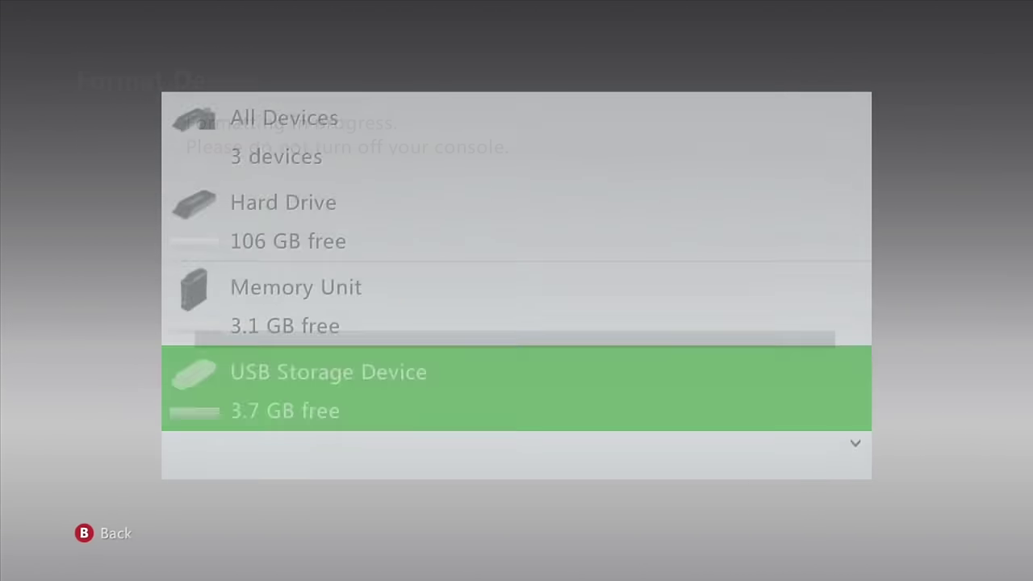
pyautogui.press('Return')
pyautogui.press('Down')
pyautogui.press('Down')
pyautogui.press('Down')
pyautogui.press('Down')
pyautogui.press('Down')
pyautogui.press('Down')
pyautogui.press('Down')
pyautogui.press('Escape')
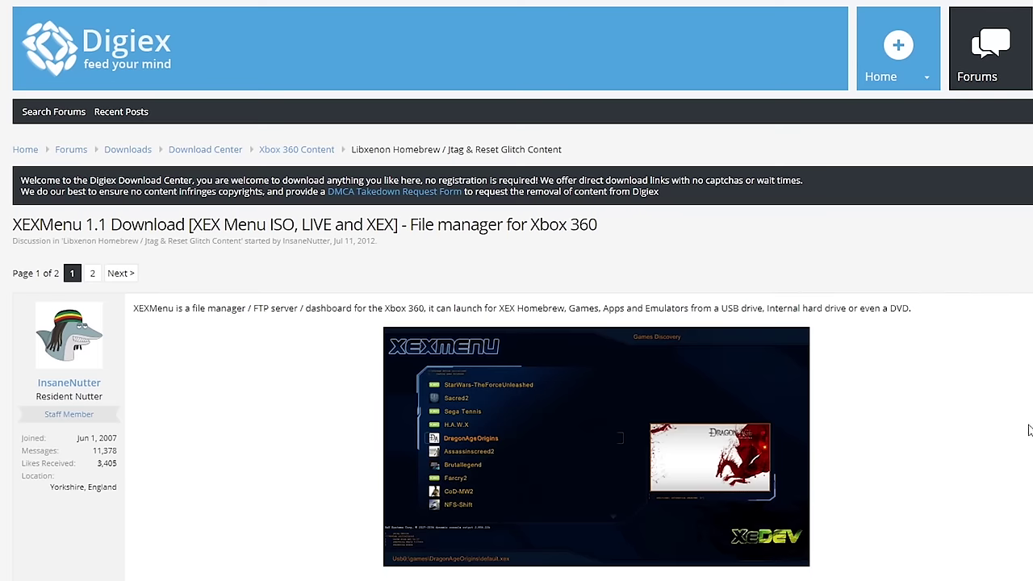
# - Read through the XEXMenu 1.1 download page and the Aurora/NOVA 0.7b.1 hotfix release page
pyautogui.scroll(-4, 937, 256)
pyautogui.scroll(2, 936, 256)
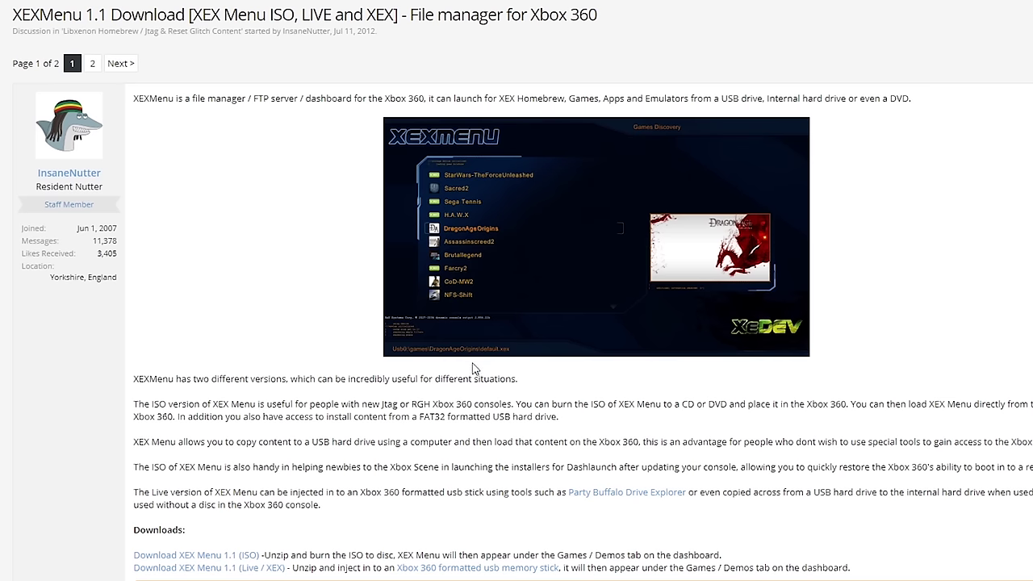
pyautogui.scroll(-1, 474, 369)
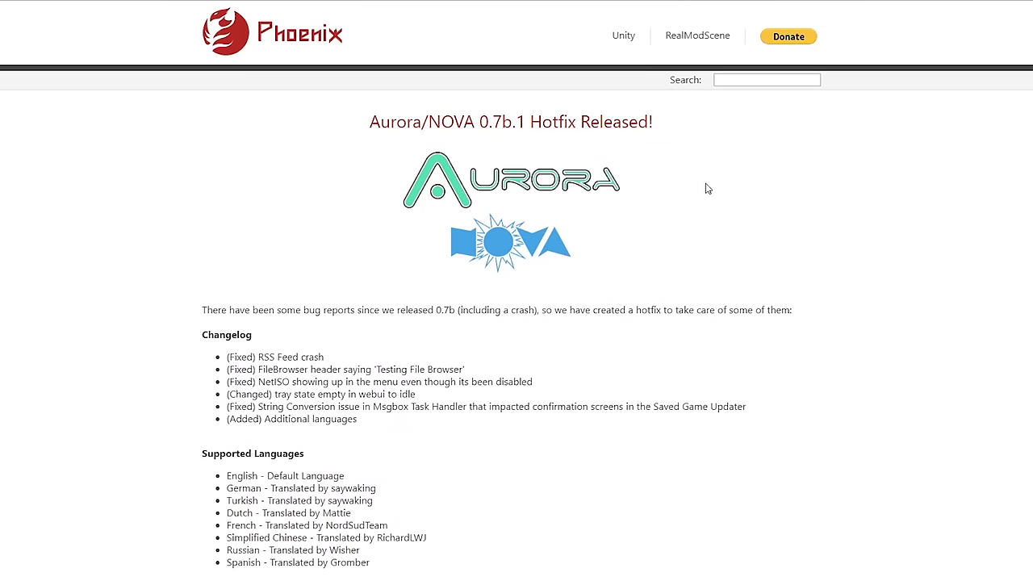
pyautogui.scroll(-1, 708, 188)
pyautogui.scroll(-5, 708, 188)
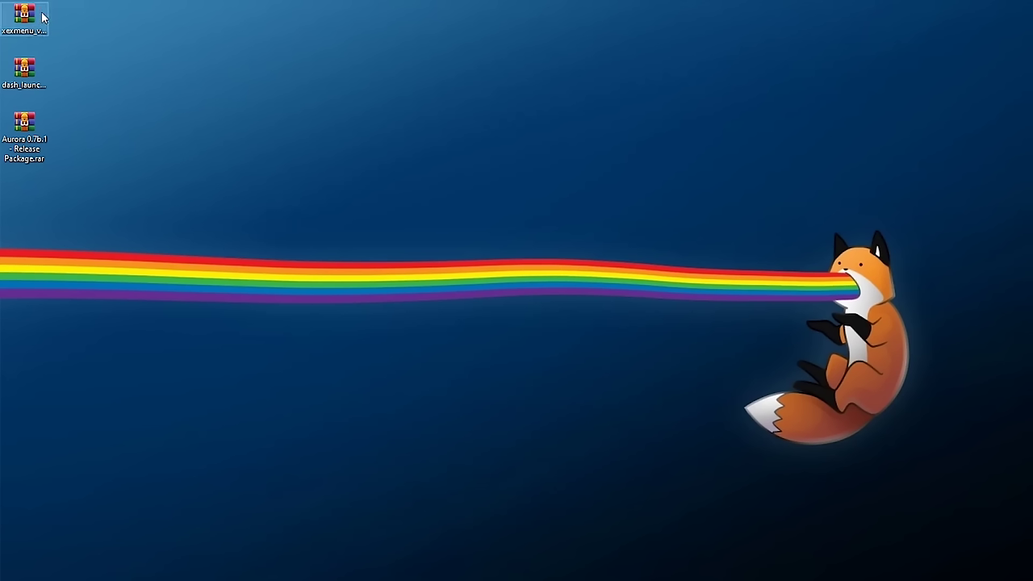
# - Check the downloaded XEXMenu, DashLaunch and Aurora archives on the desktop
pyautogui.click(36, 21)
pyautogui.click(37, 73)
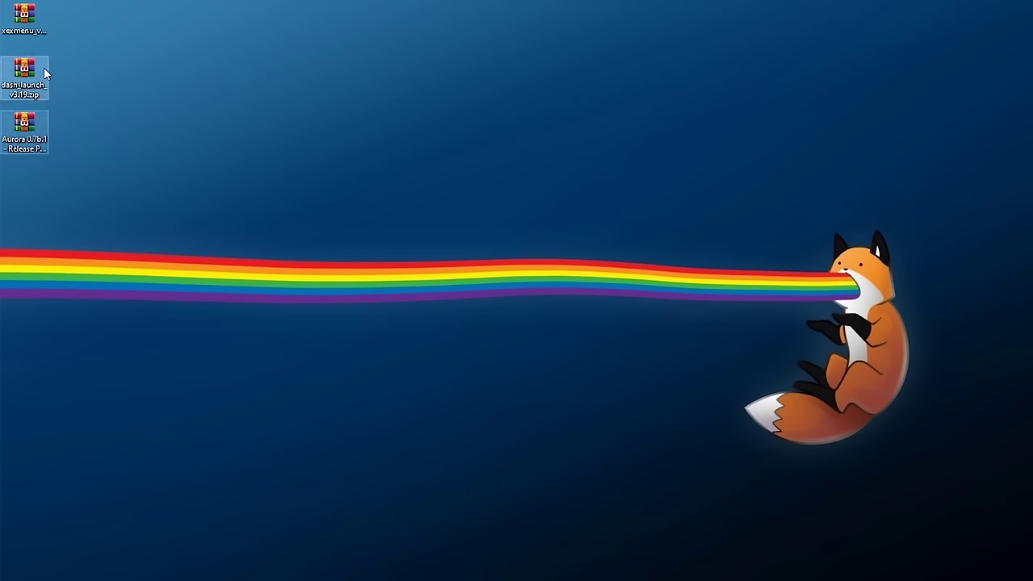
pyautogui.click(24, 20)
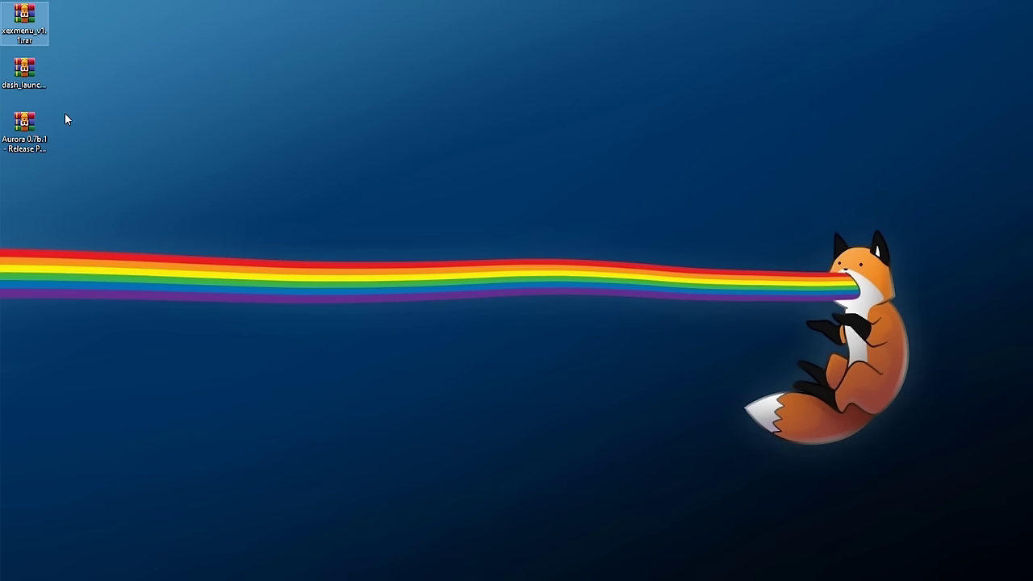
pyautogui.click(33, 74)
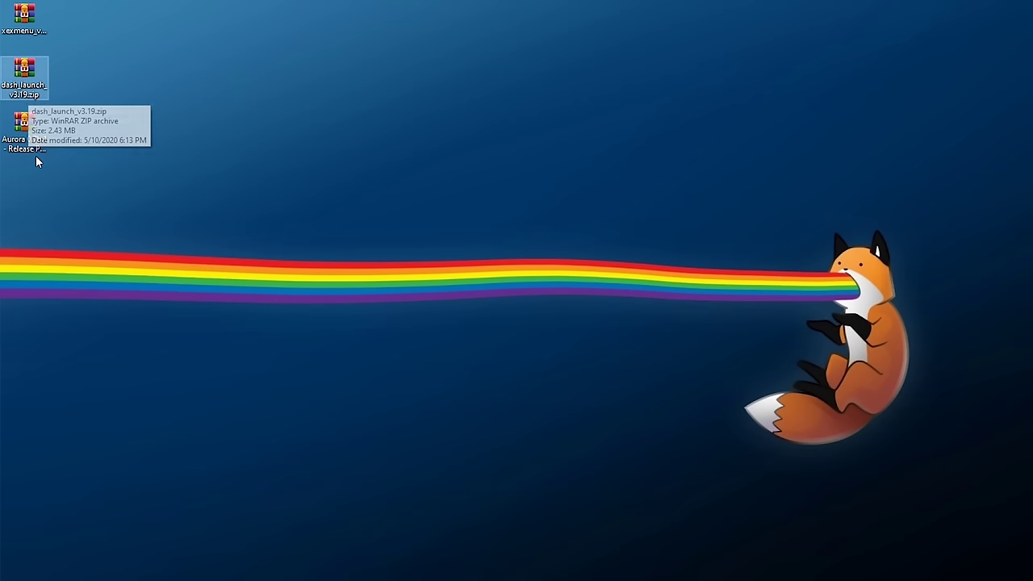
pyautogui.click(38, 156)
# - Check the file system and capacity of USB Drive (I:) in its properties
pyautogui.press('super+e')
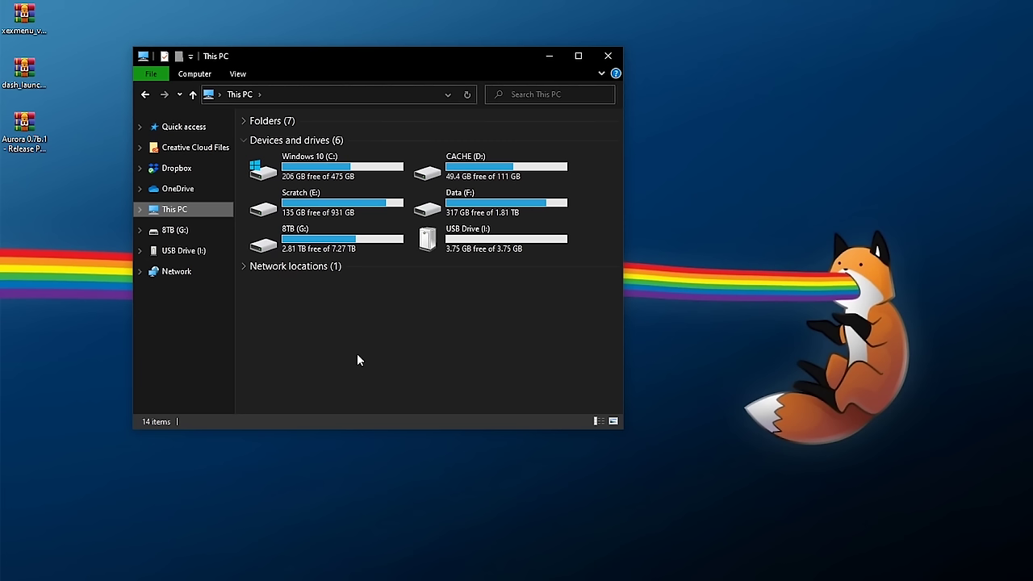
pyautogui.rightClick(448, 242)
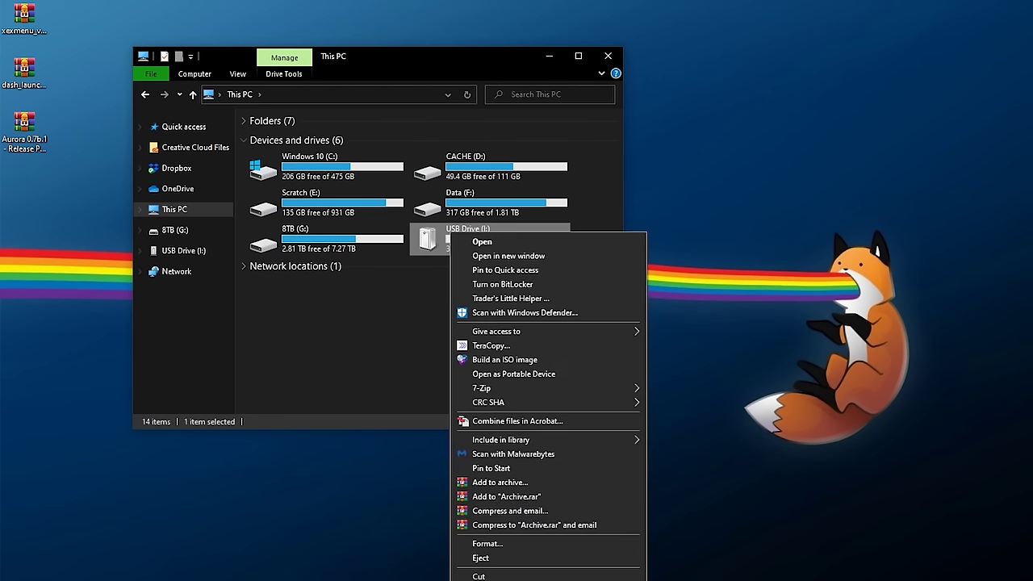
pyautogui.click(501, 573)
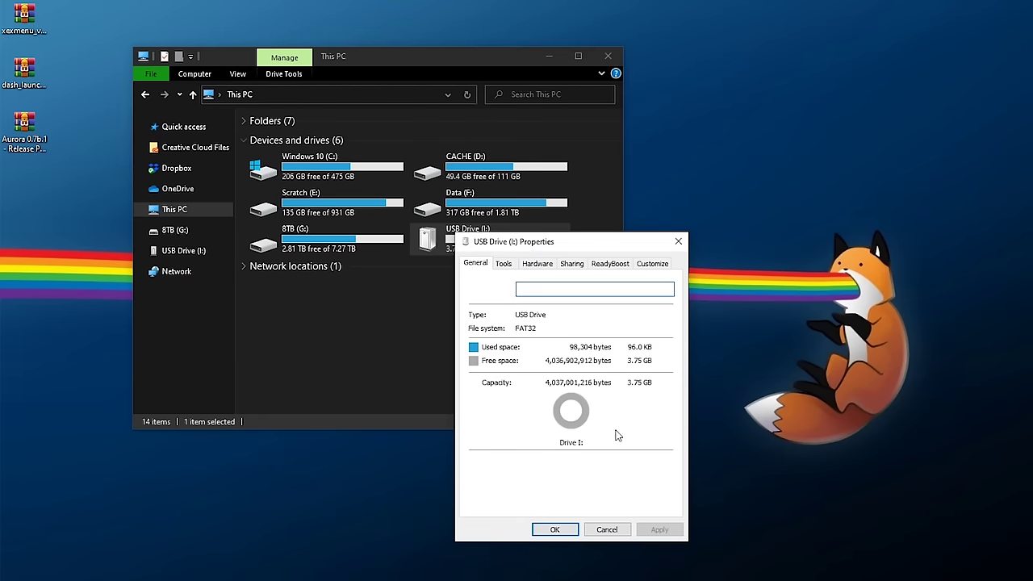
pyautogui.click(676, 243)
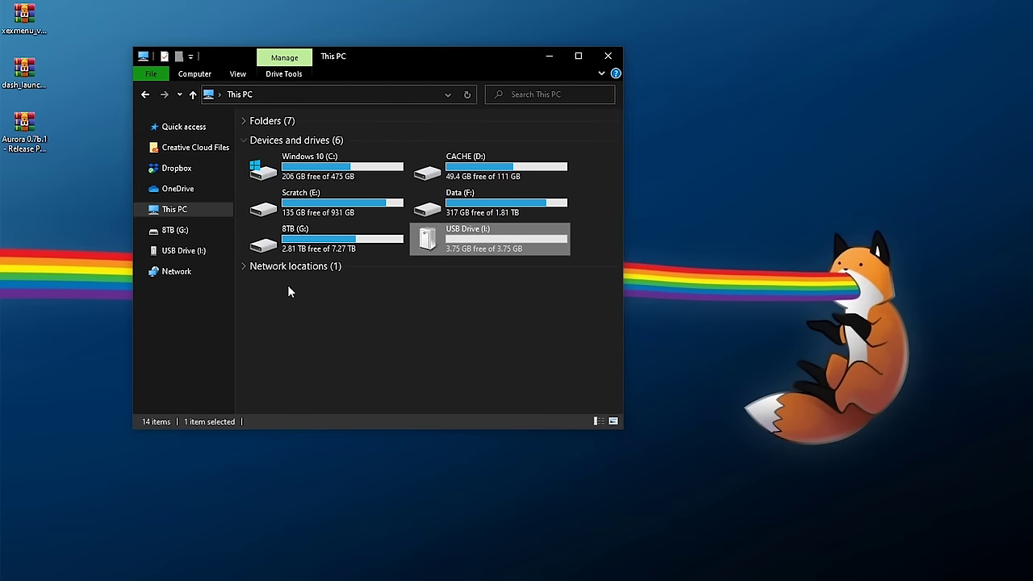
# - Extract the Aurora 0.7b.1 - Release Package archive into its own desktop folder and check the extracted files
pyautogui.click(30, 123)
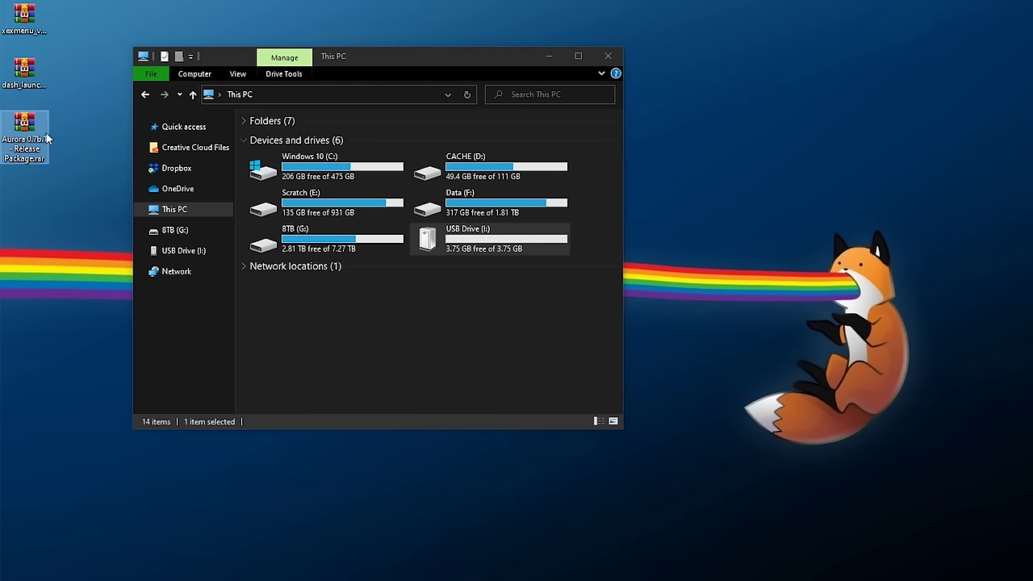
pyautogui.rightClick(32, 124)
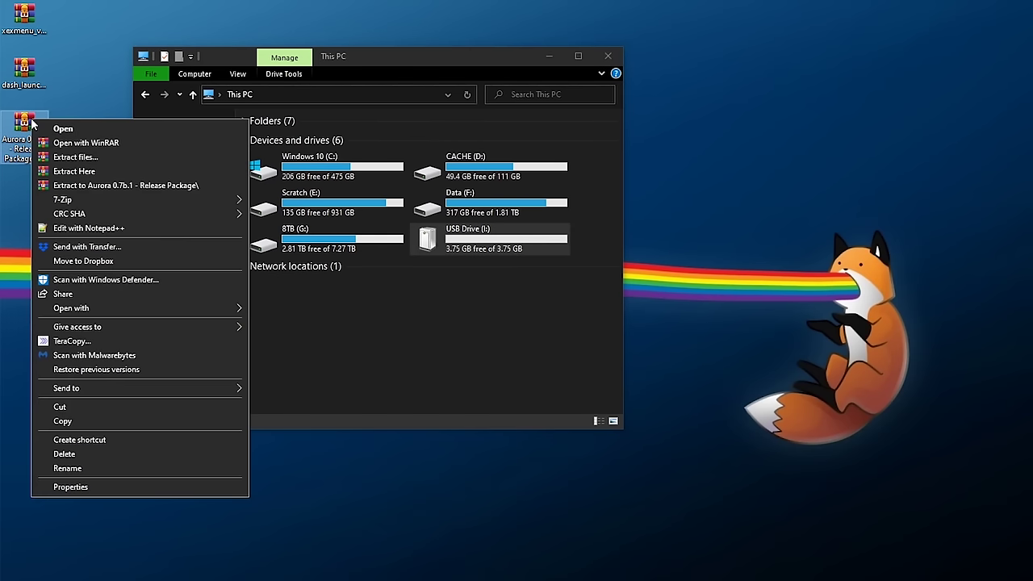
pyautogui.click(126, 186)
pyautogui.doubleClick(24, 184)
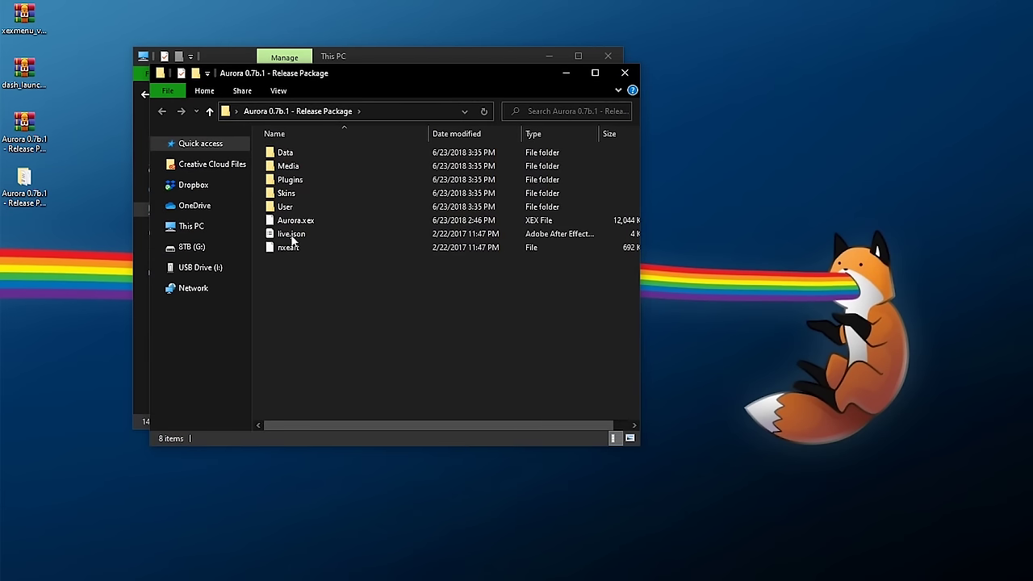
pyautogui.click(625, 74)
# - Rename the extracted Aurora release folder on the desktop to Aurora
pyautogui.click(24, 190)
pyautogui.click(24, 203)
pyautogui.moveTo(40, 214); pyautogui.dragTo(26, 204)
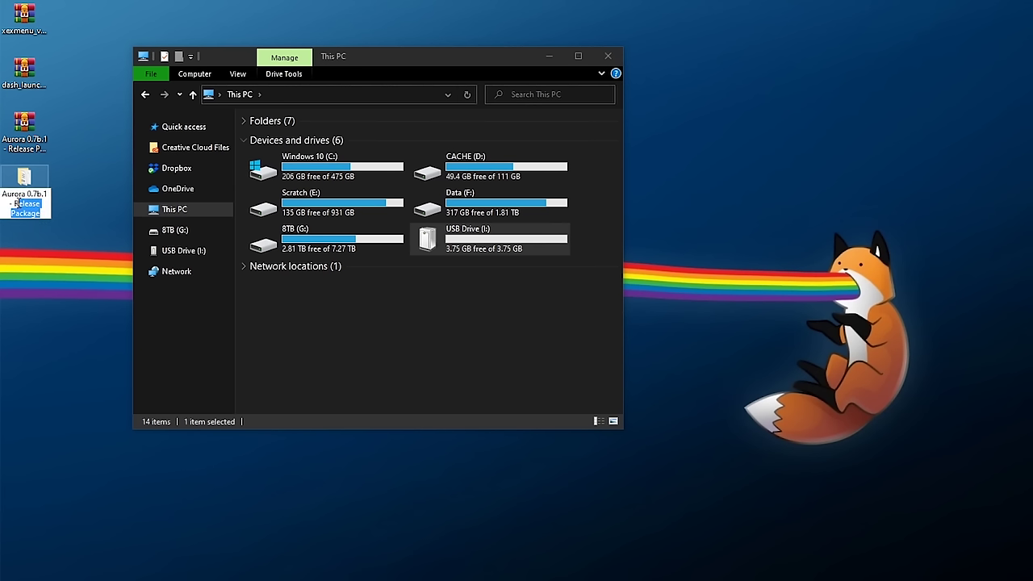
pyautogui.press('BackSpace')
pyautogui.press('BackSpace')
pyautogui.press('BackSpace')
pyautogui.press('BackSpace')
pyautogui.press('BackSpace')
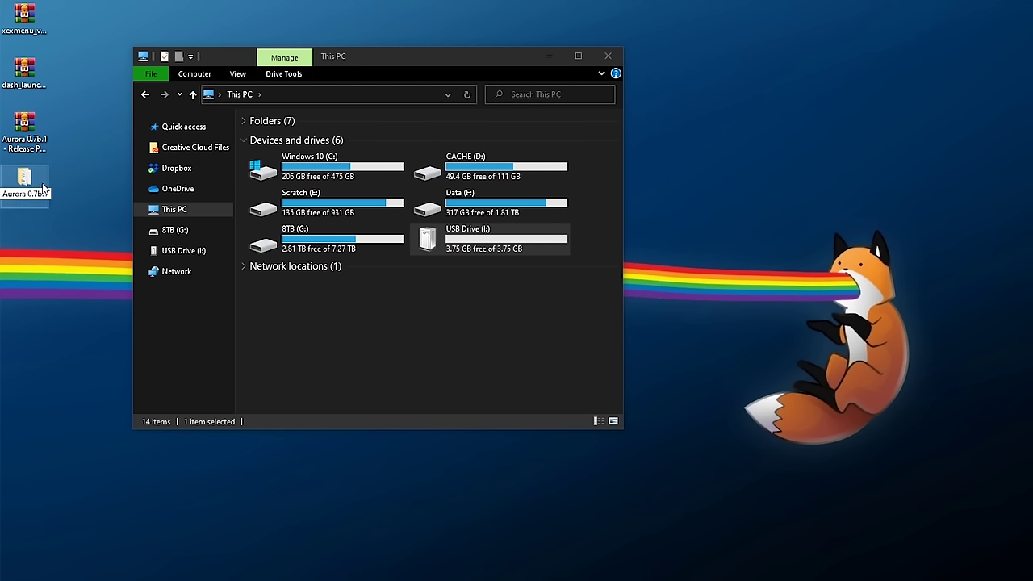
pyautogui.moveTo(28, 194); pyautogui.dragTo(57, 221)
pyautogui.press('BackSpace')
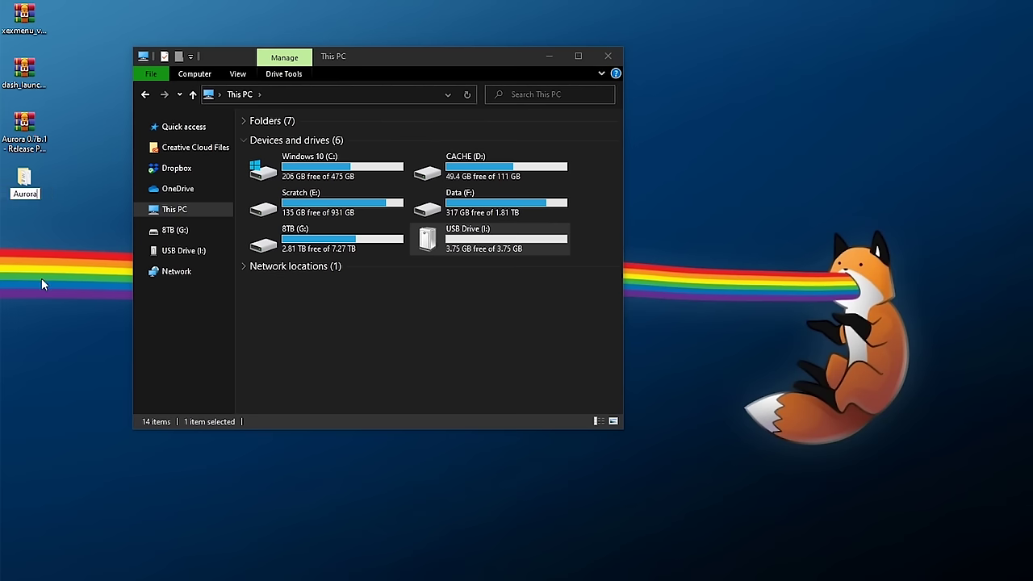
pyautogui.press('Return')
# - Copy the Aurora folder from the desktop to the root of USB Drive (I:) and return to This PC
pyautogui.rightClick(25, 194)
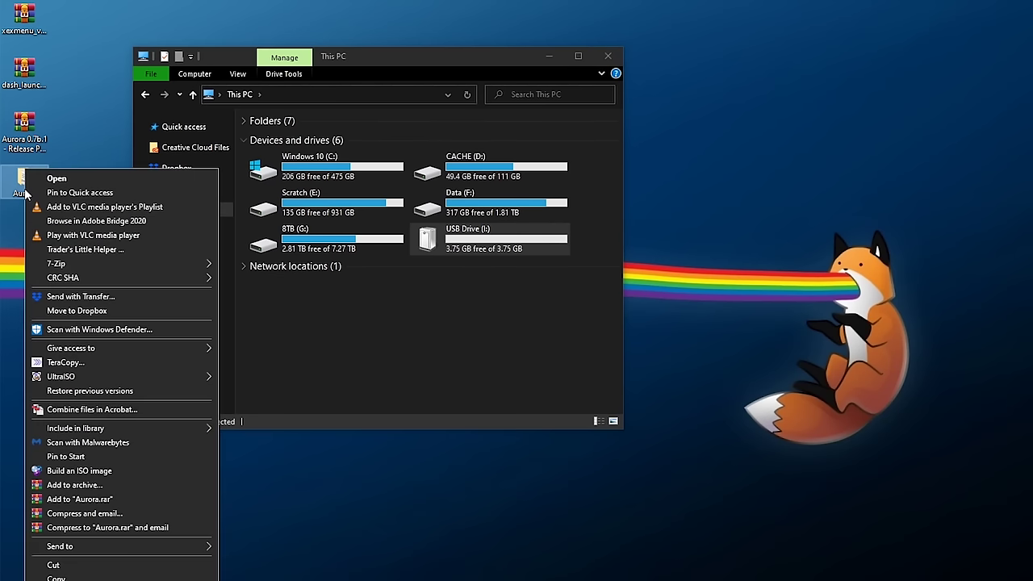
pyautogui.press('Escape')
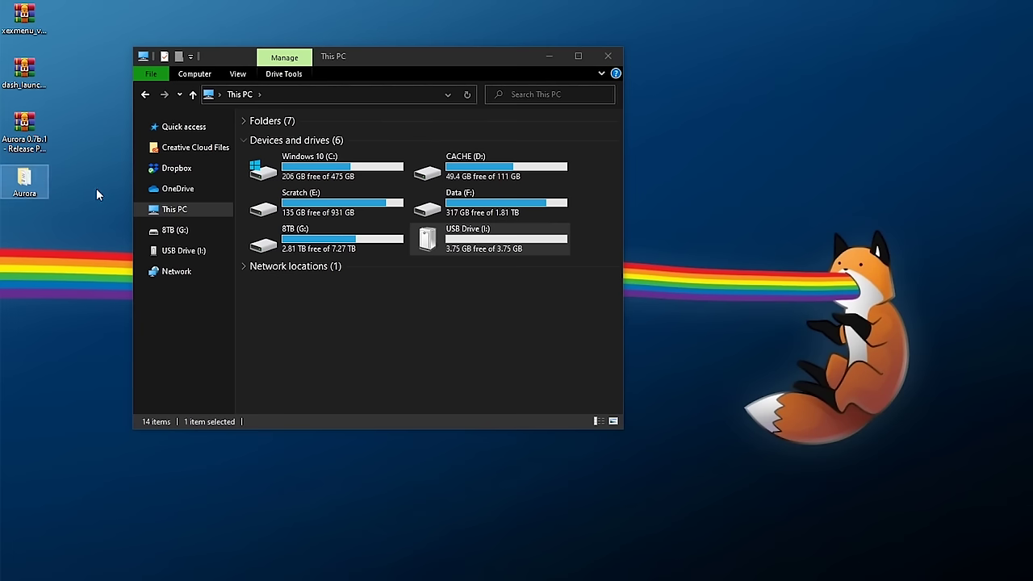
pyautogui.doubleClick(507, 245)
pyautogui.rightClick(282, 186)
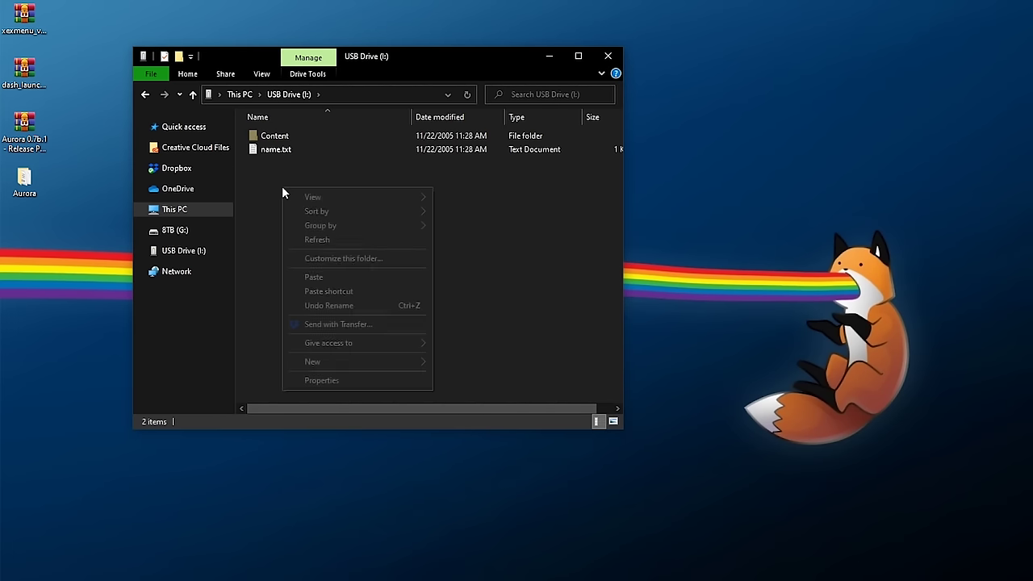
pyautogui.click(323, 276)
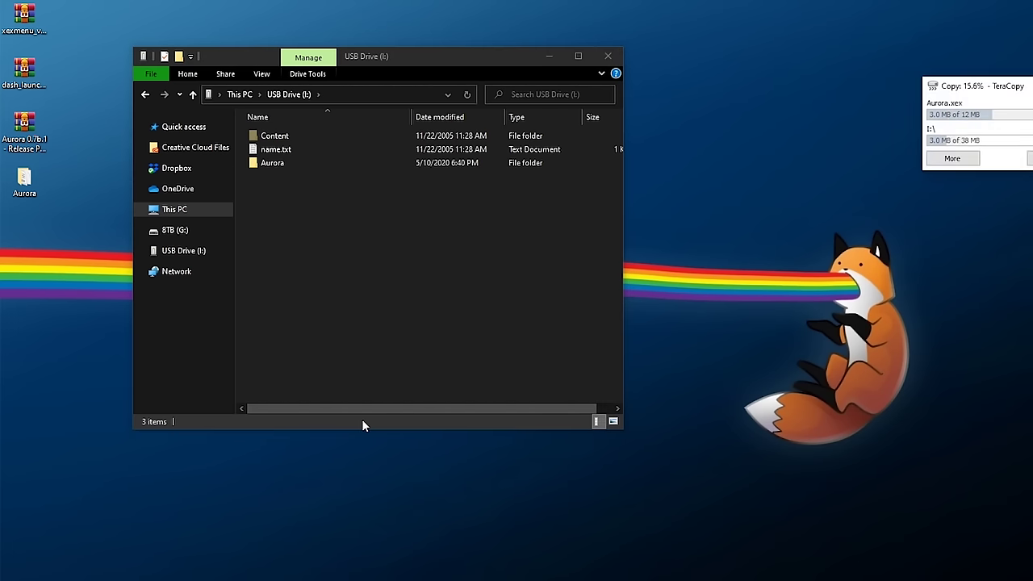
pyautogui.click(240, 94)
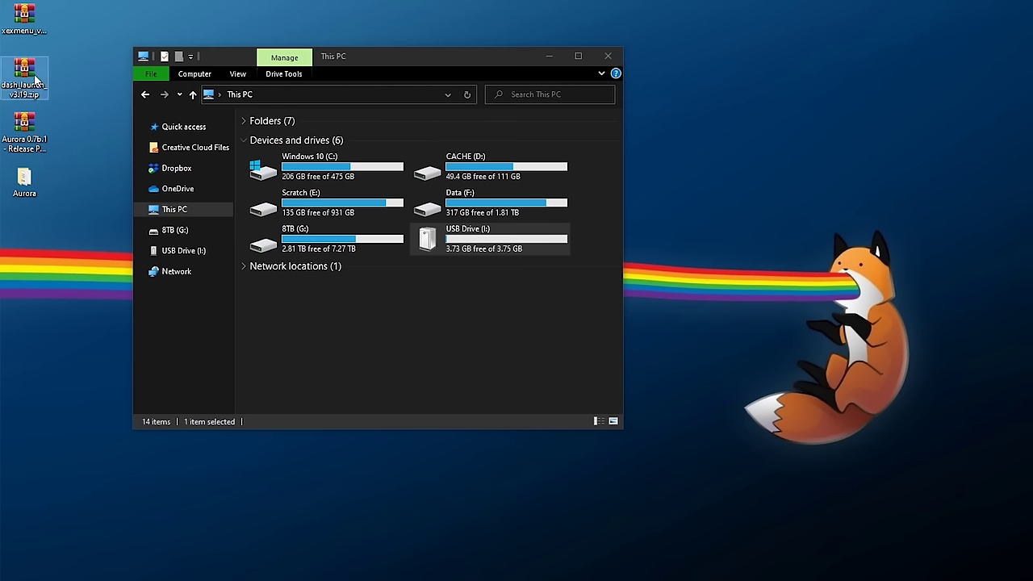
# - Extract dash_launch_v3.19.zip into its own desktop folder and inspect its Installer and XellLaunch subfolders
pyautogui.rightClick(35, 78)
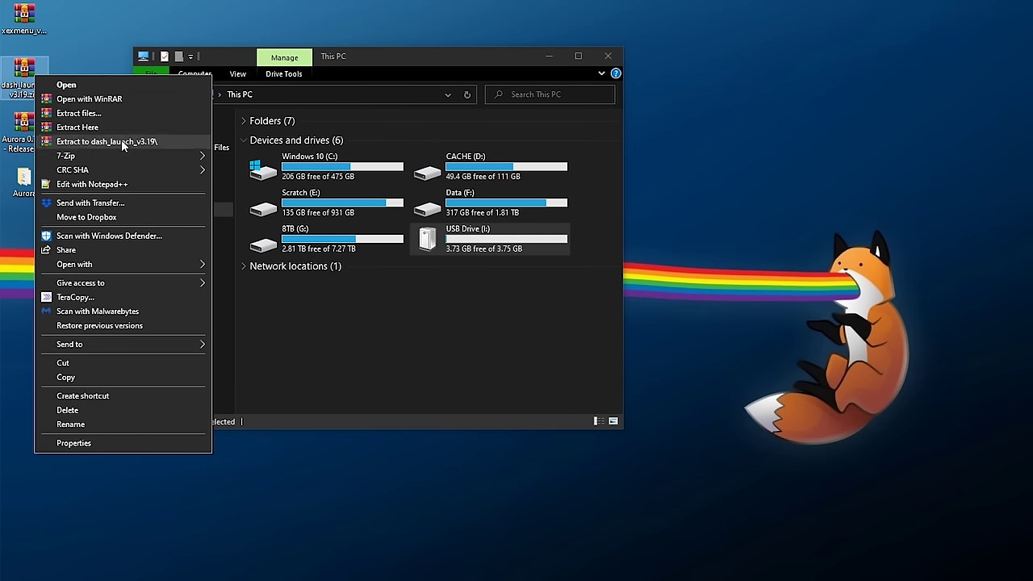
pyautogui.click(124, 142)
pyautogui.doubleClick(23, 233)
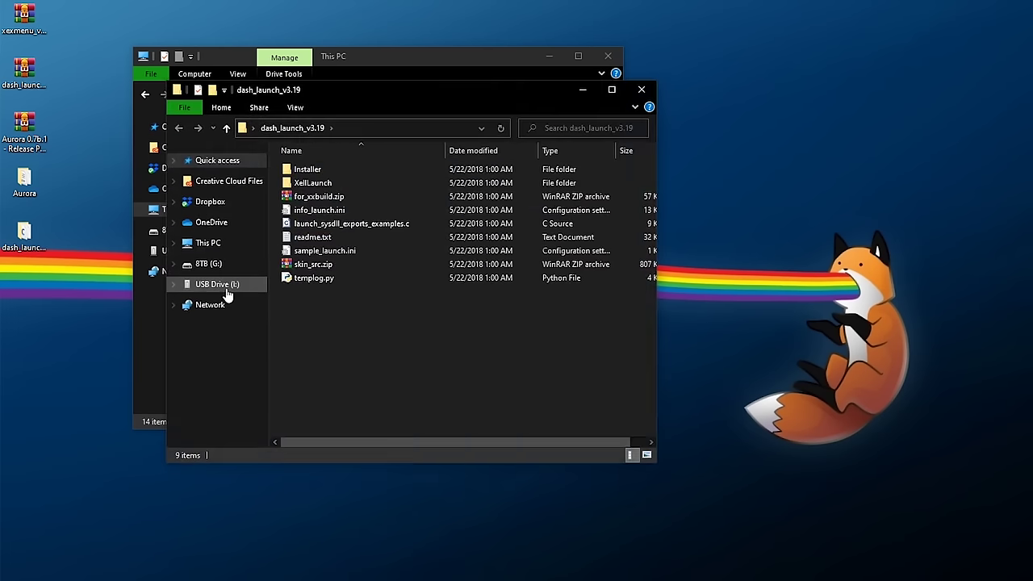
pyautogui.doubleClick(305, 170)
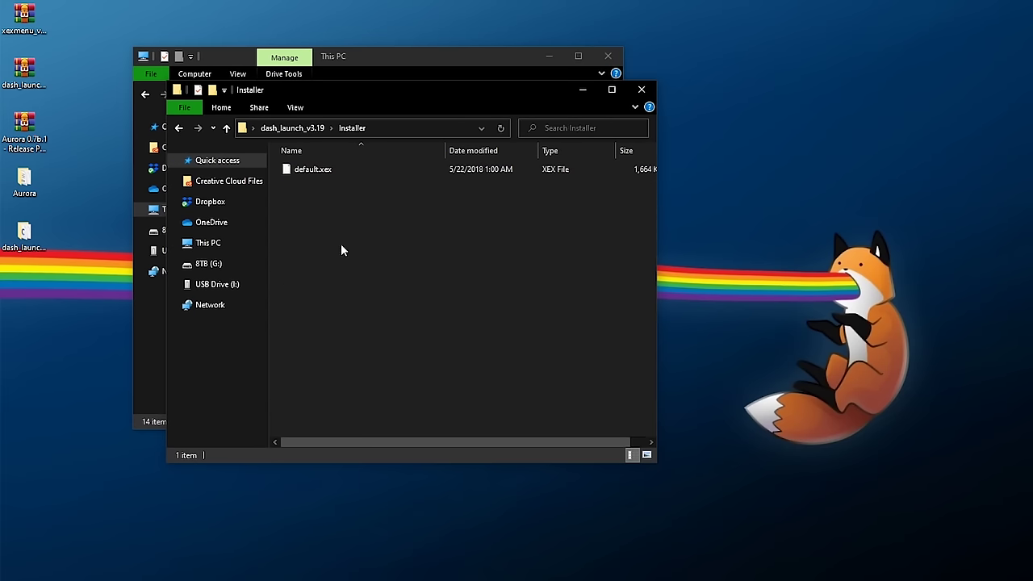
pyautogui.click(292, 128)
pyautogui.doubleClick(311, 196)
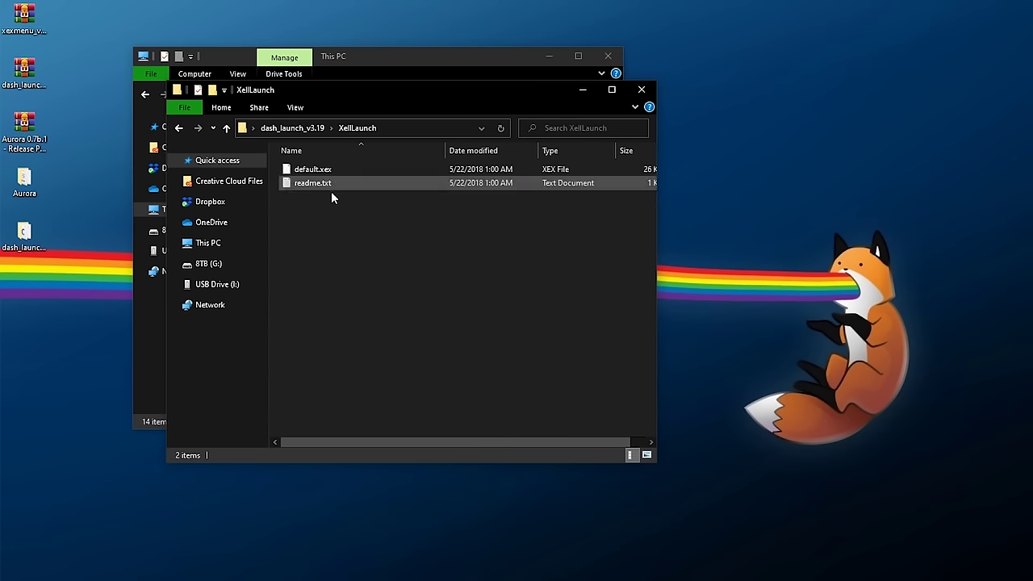
pyautogui.click(296, 129)
# - Rename the Installer folder inside dash_launch_v3.19 to DashLaunch
pyautogui.click(310, 171)
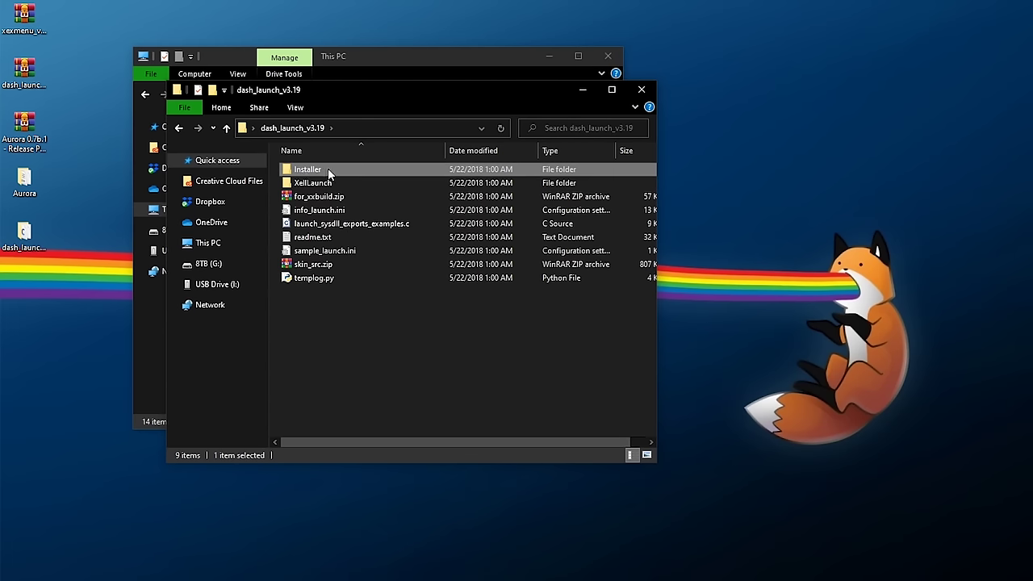
pyautogui.press('F2')
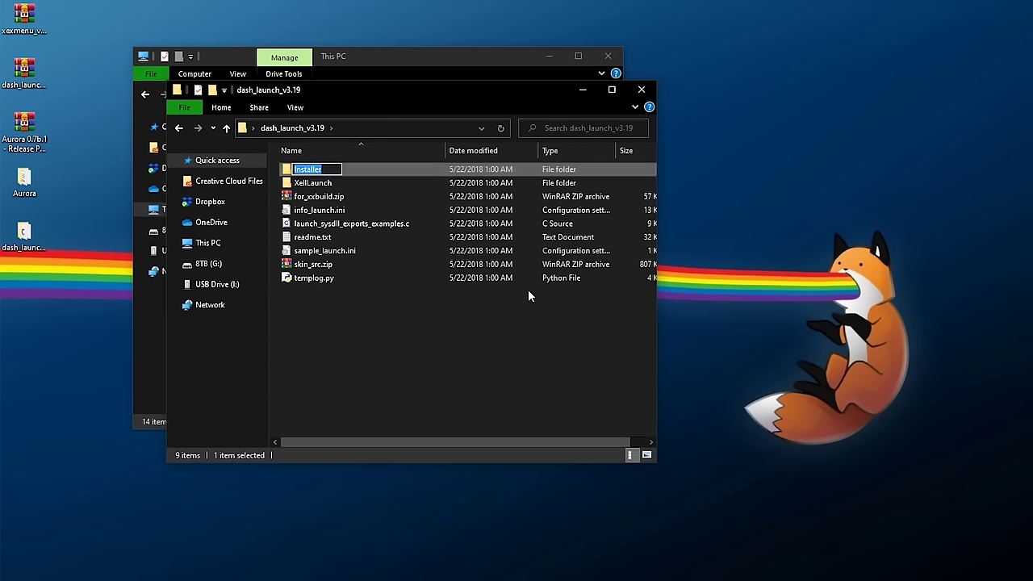
pyautogui.write('DashLaunch 3.19')
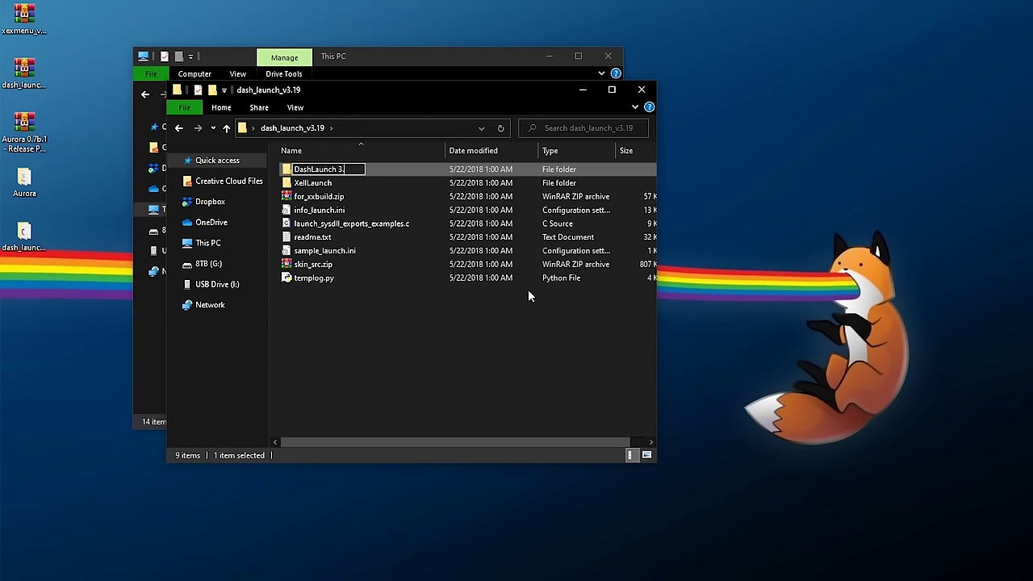
pyautogui.press('BackSpace')
pyautogui.press('BackSpace')
pyautogui.press('BackSpace')
pyautogui.press('BackSpace')
pyautogui.press('BackSpace')
pyautogui.press('Return')
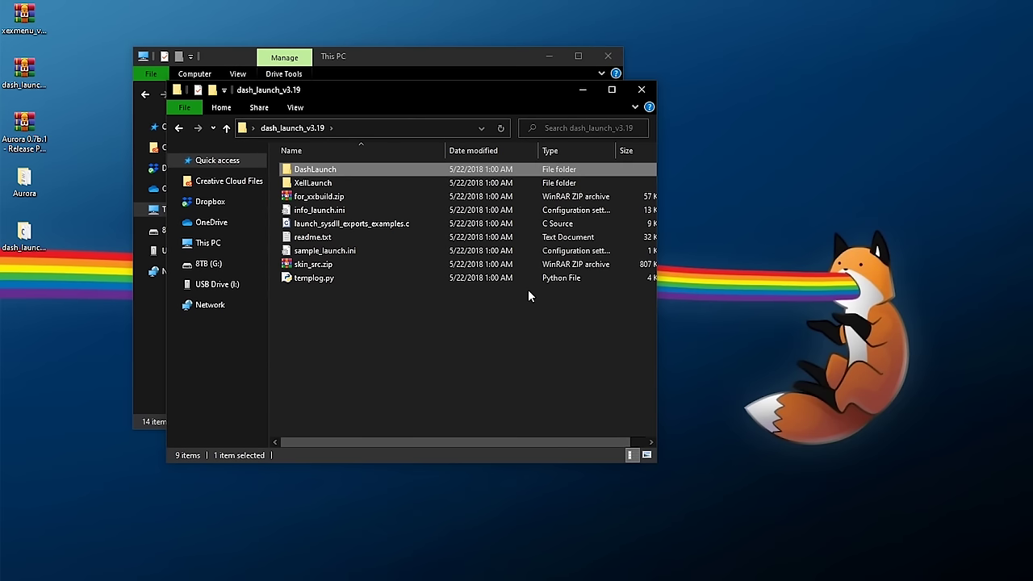
# - Copy the DashLaunch and XellLaunch folders to the root of USB Drive (I:), close the dash_launch_v3.19 window and return to This PC
pyautogui.keyDown('ctrl'); pyautogui.click(312, 185); pyautogui.keyUp('ctrl')
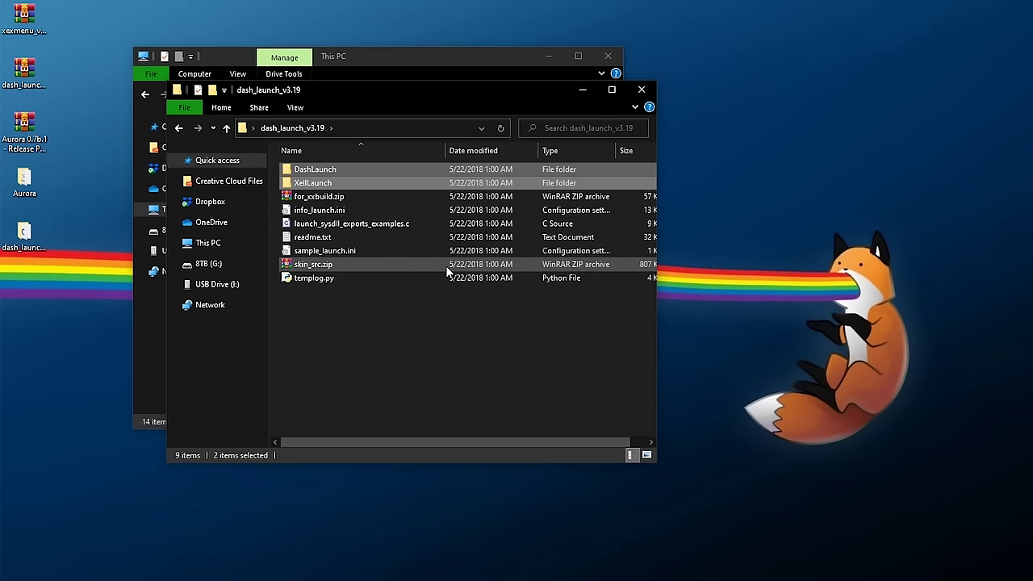
pyautogui.rightClick(326, 173)
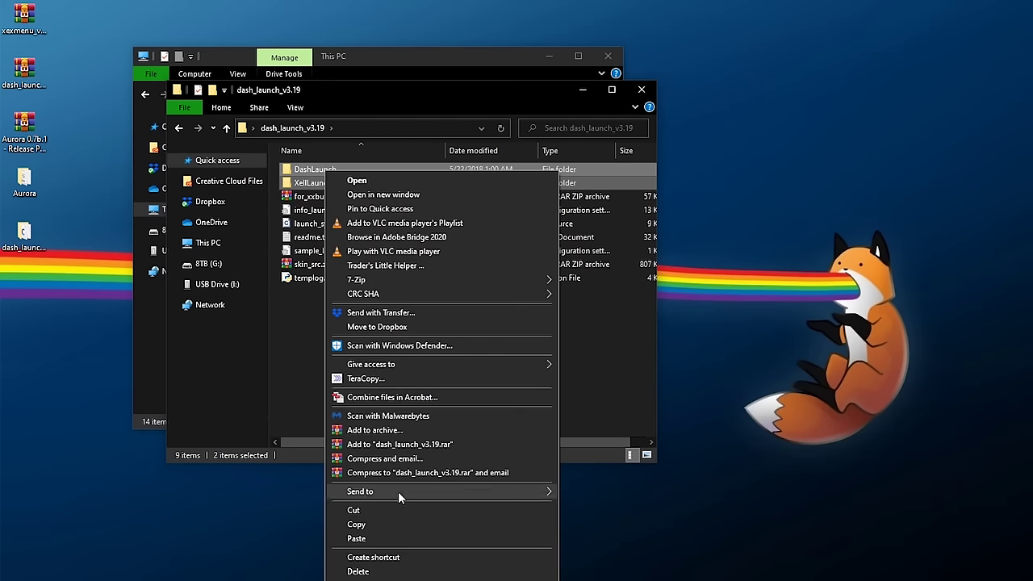
pyautogui.click(356, 525)
pyautogui.click(354, 56)
pyautogui.doubleClick(447, 254)
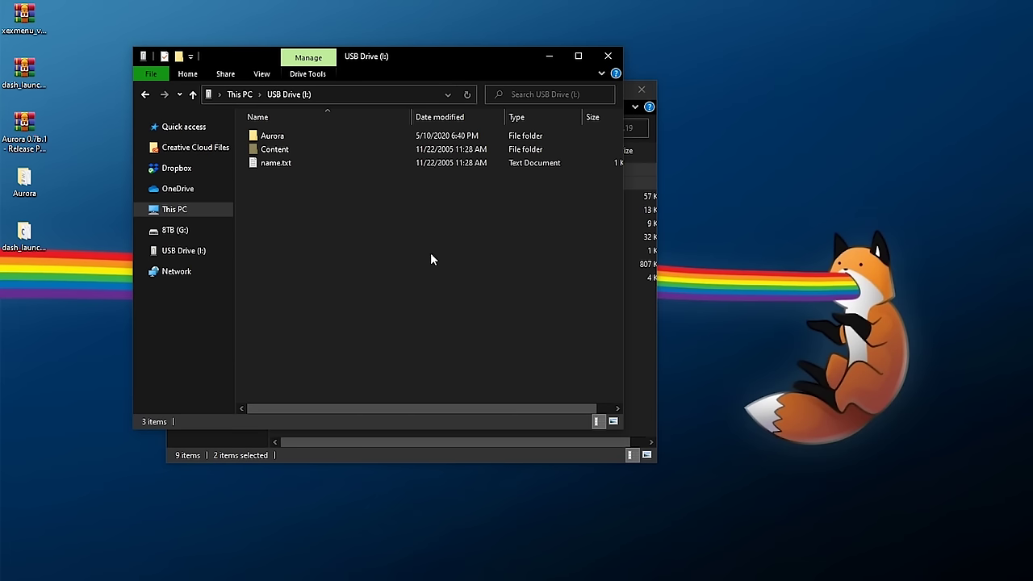
pyautogui.rightClick(278, 212)
pyautogui.click(327, 297)
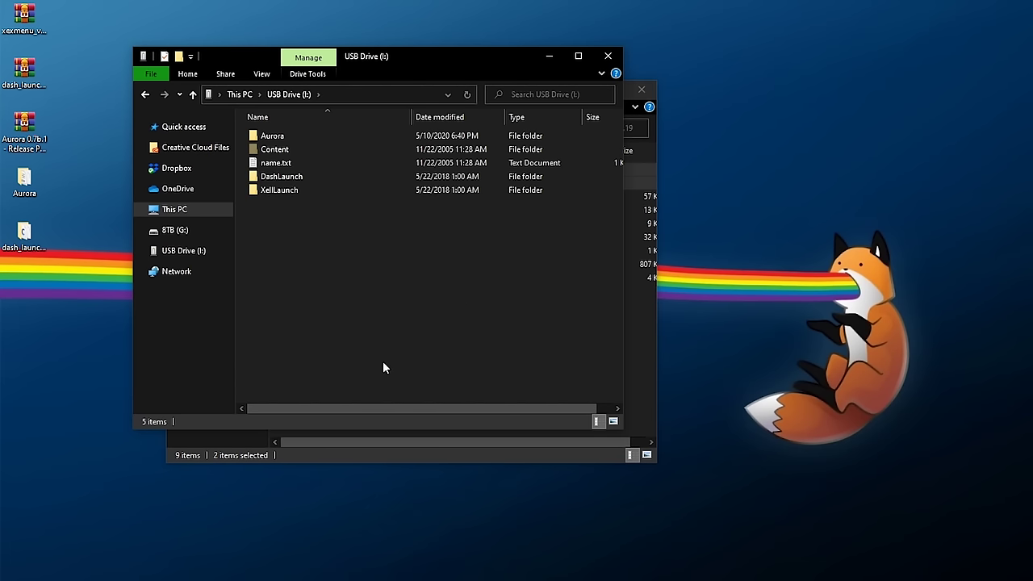
pyautogui.click(641, 90)
pyautogui.hotkey('alt', 'Up')
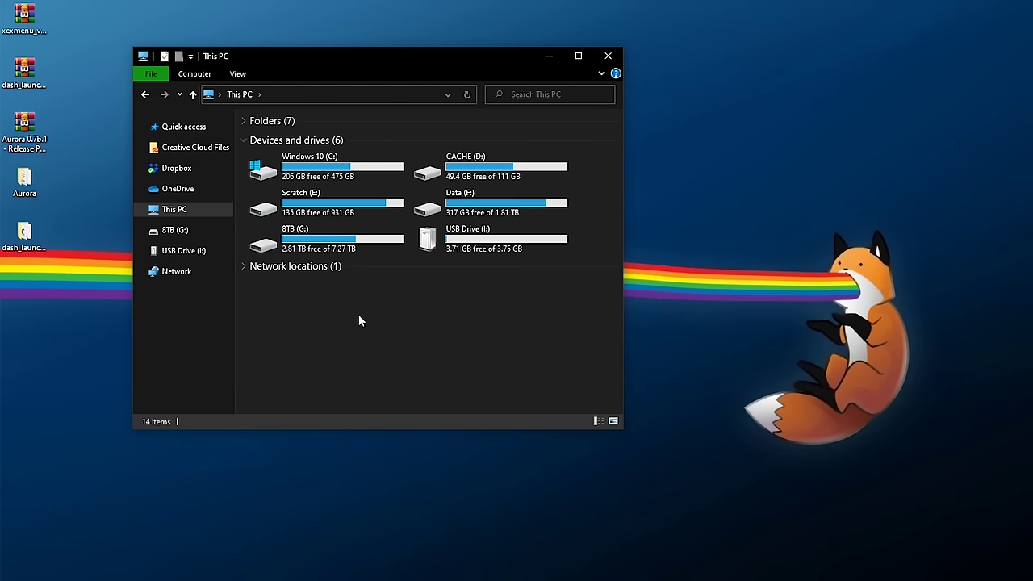
# - Extract the xexmenu_v1.1 archive into its own desktop folder and open the inner xexmenu_v1.1 folder
pyautogui.rightClick(25, 11)
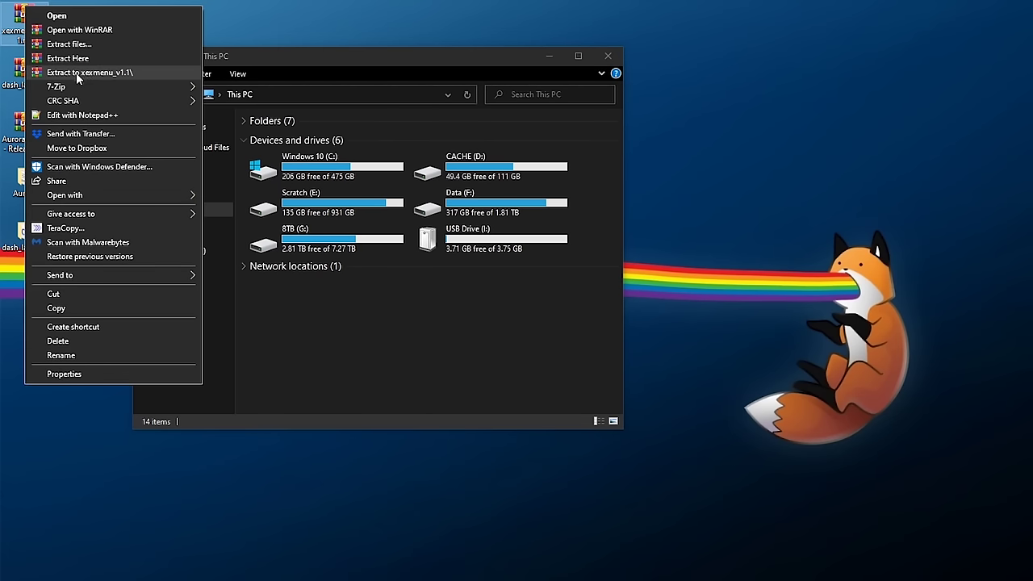
pyautogui.click(158, 73)
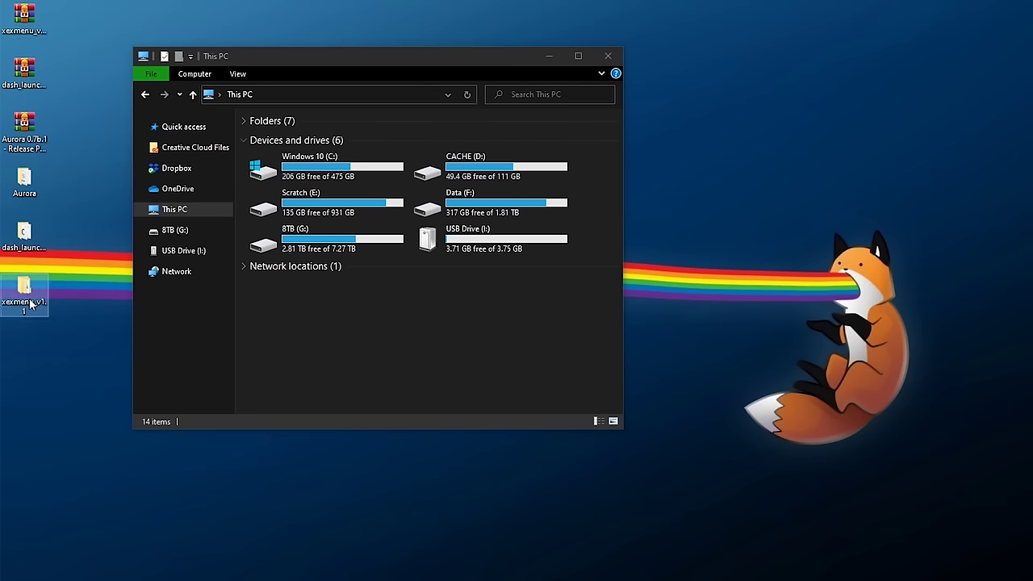
pyautogui.doubleClick(23, 287)
pyautogui.click(323, 185)
pyautogui.doubleClick(323, 186)
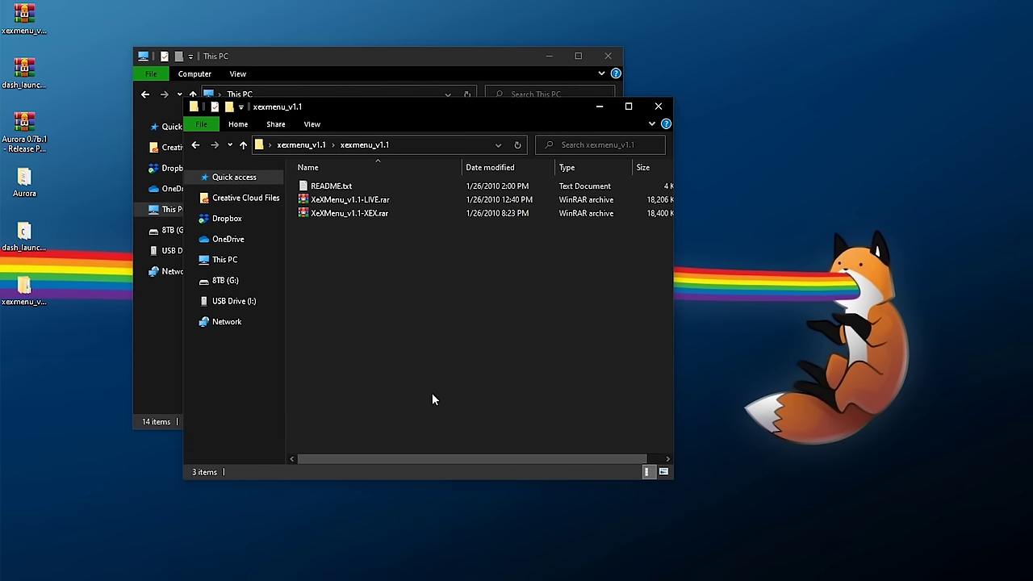
# - Extract XeXMenu_v1.1-LIVE.rar and XeXMenu_v1.1-XEX.rar together into separate folders named after each archive
pyautogui.click(369, 213)
pyautogui.moveTo(369, 213); pyautogui.dragTo(337, 199)
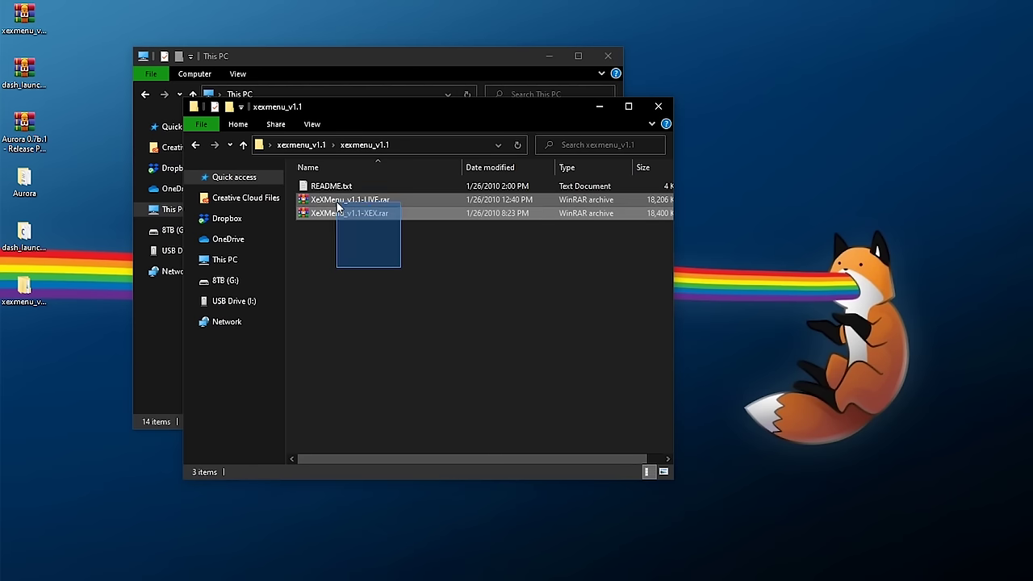
pyautogui.rightClick(338, 204)
pyautogui.click(413, 312)
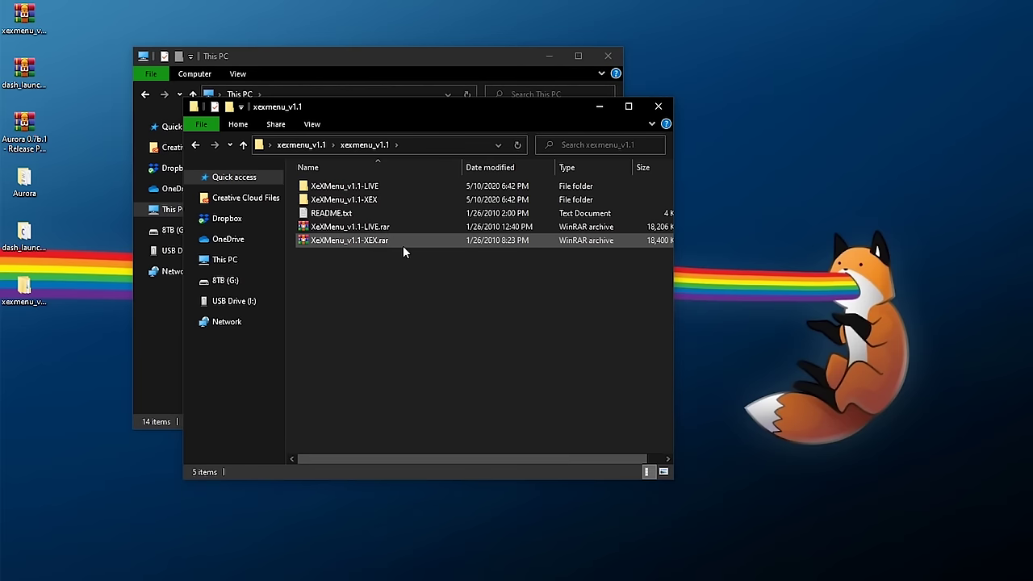
# - Copy the extracted XeXMenu_v1.1-XEX folder to the root of USB Drive (I:)
pyautogui.click(364, 199)
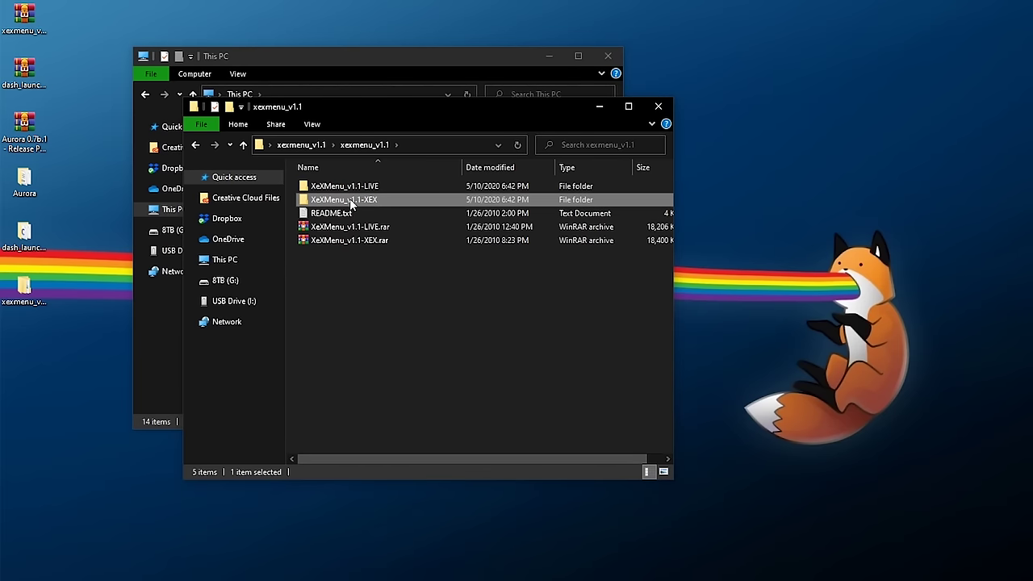
pyautogui.rightClick(350, 206)
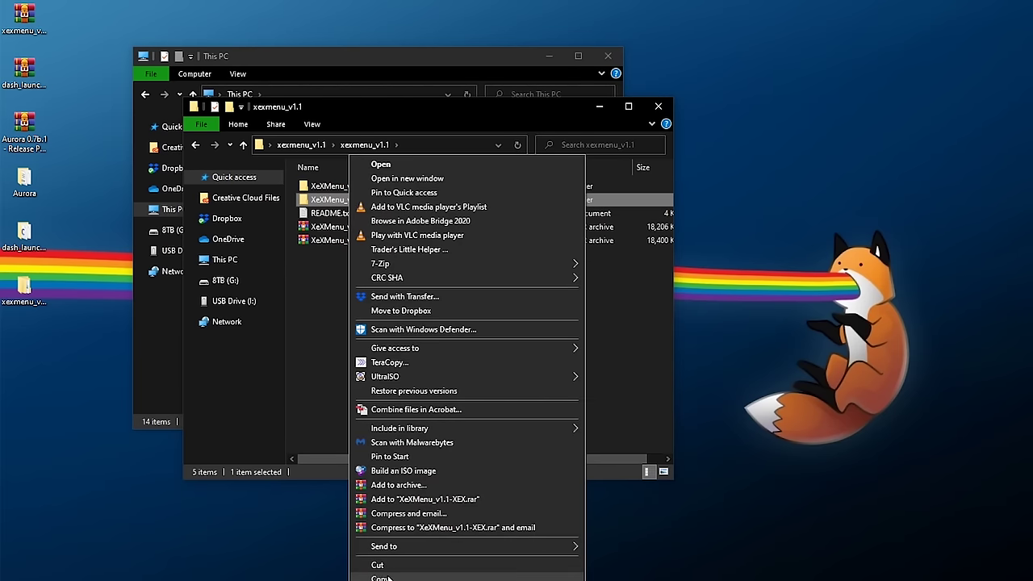
pyautogui.click(386, 30)
pyautogui.click(347, 59)
pyautogui.doubleClick(493, 246)
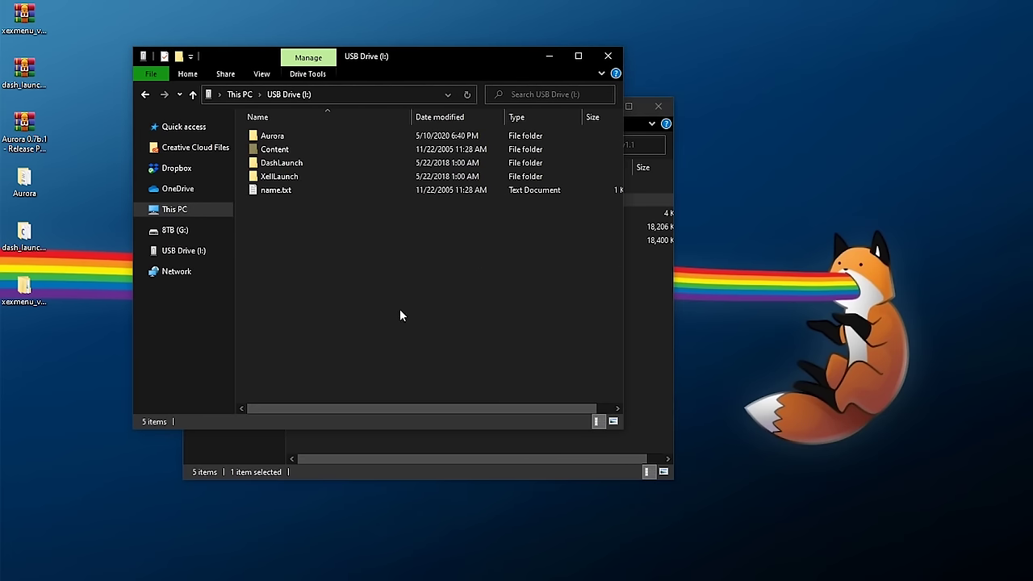
pyautogui.rightClick(293, 217)
pyautogui.click(350, 307)
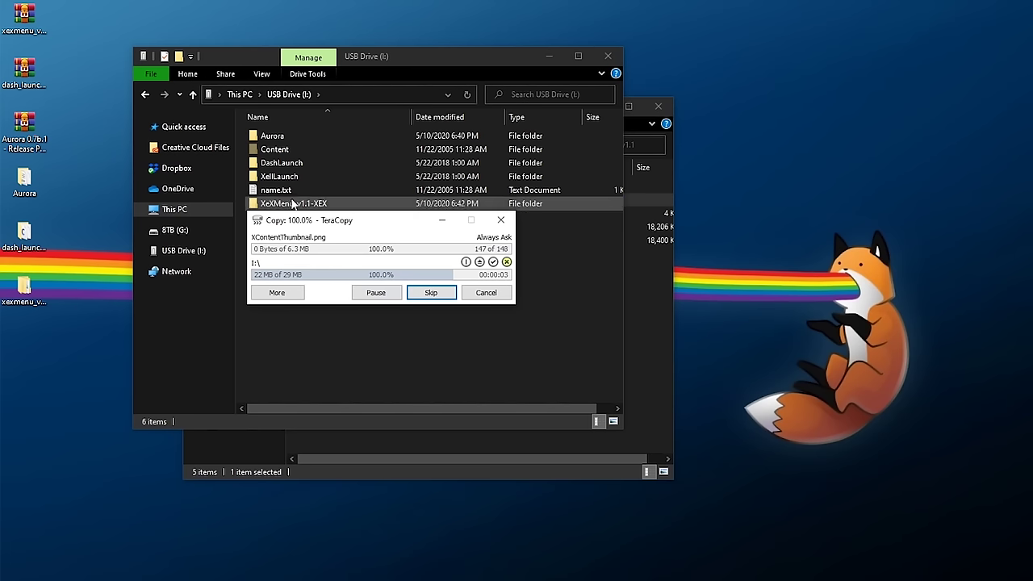
# - Rename the XeXMenu_v1.1-XEX folder on the USB drive to XeXMenu
pyautogui.click(306, 204)
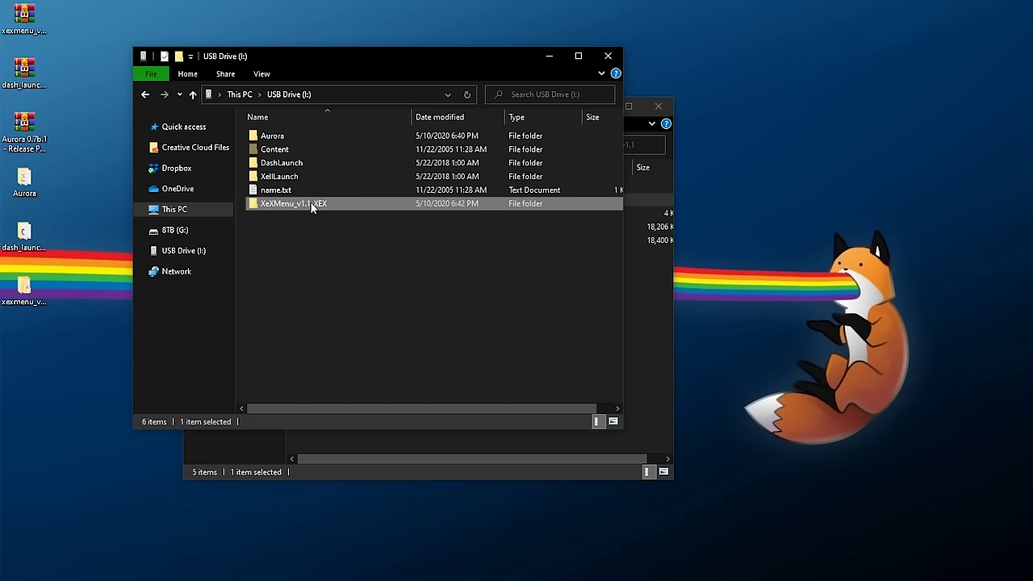
pyautogui.moveTo(294, 204); pyautogui.dragTo(327, 203)
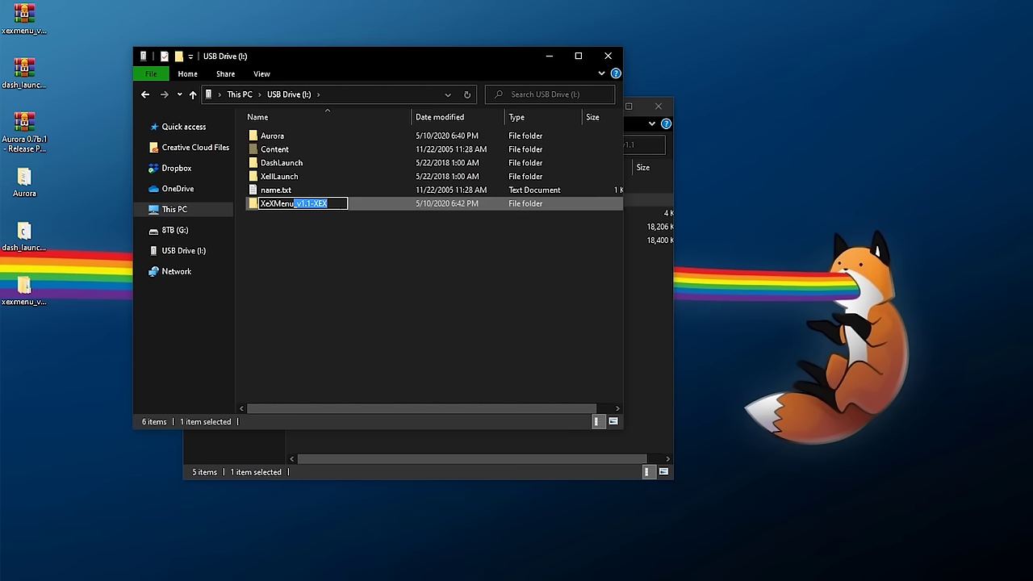
pyautogui.click(305, 228)
pyautogui.click(316, 258)
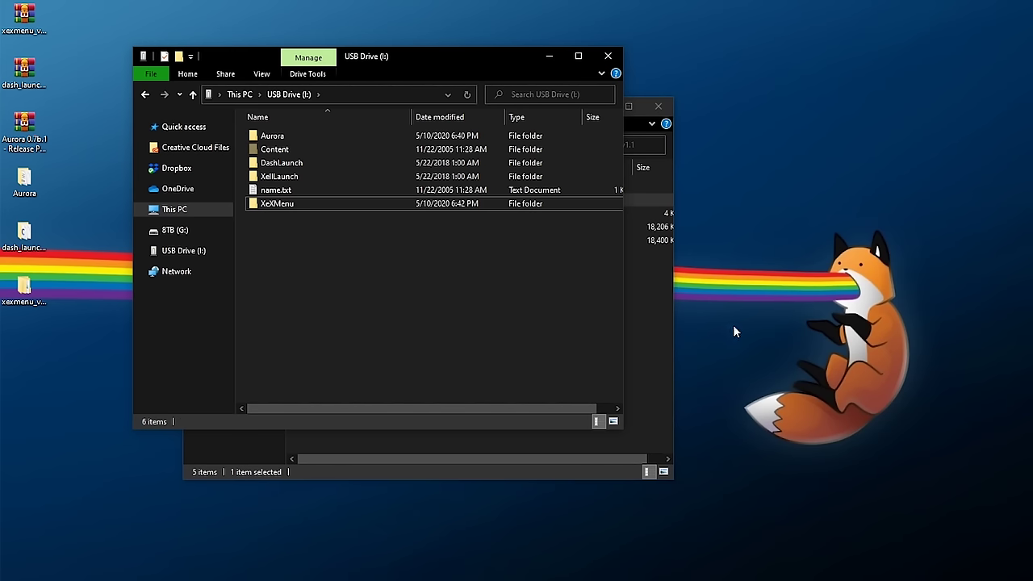
# - Inspect the contents of the extracted XeXMenu_v1.1-LIVE folder and switch back to the USB Drive (I:) window
pyautogui.click(657, 327)
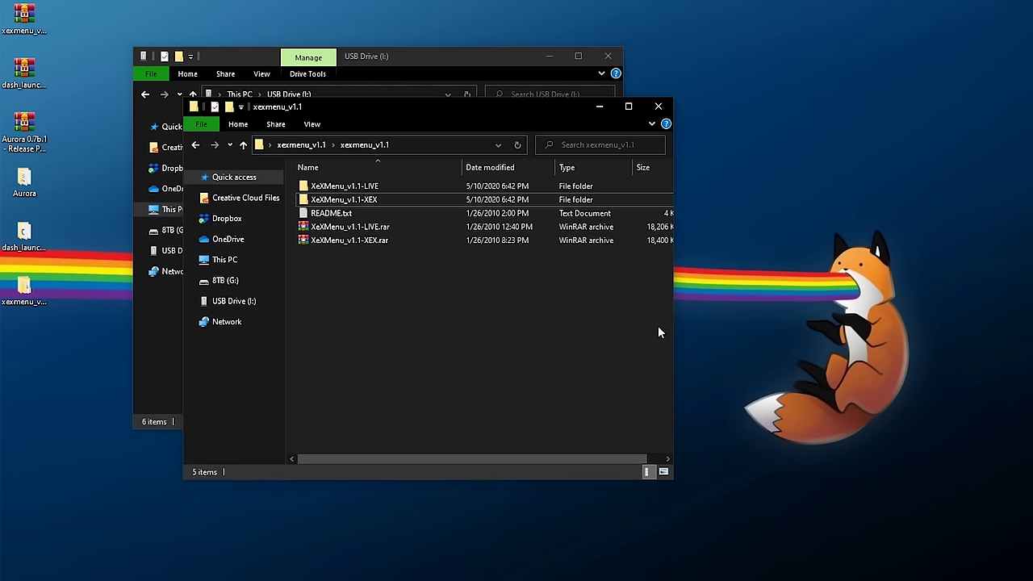
pyautogui.doubleClick(406, 187)
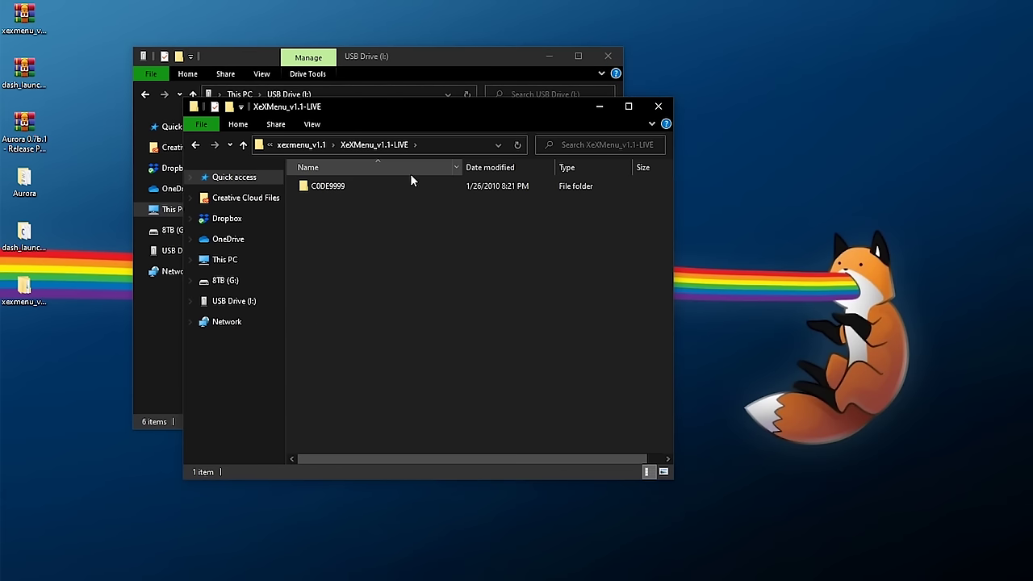
pyautogui.click(390, 63)
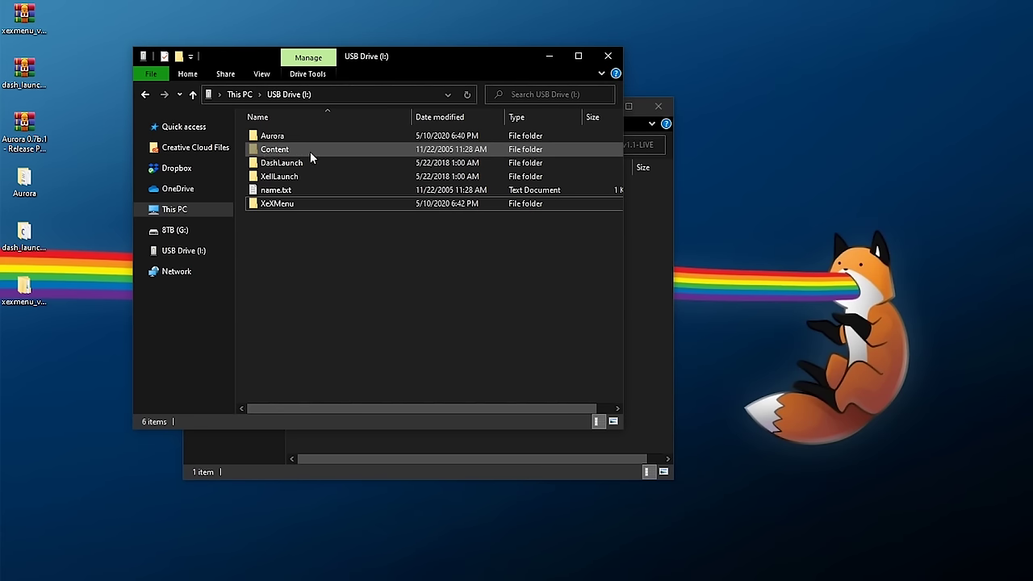
# - Turn the display of hidden items off and back on while viewing the USB drive's root
pyautogui.click(303, 74)
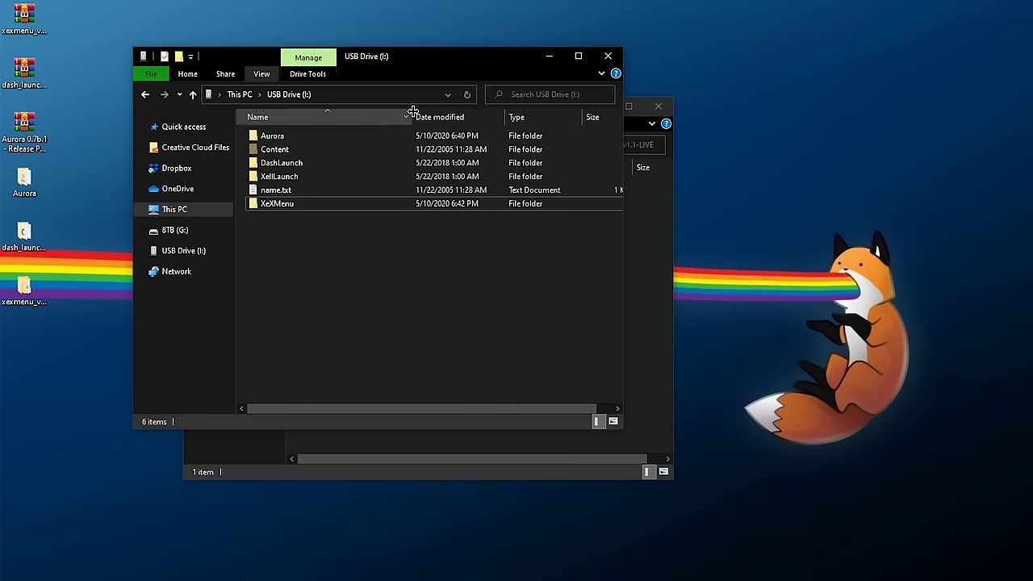
pyautogui.click(262, 74)
pyautogui.click(448, 120)
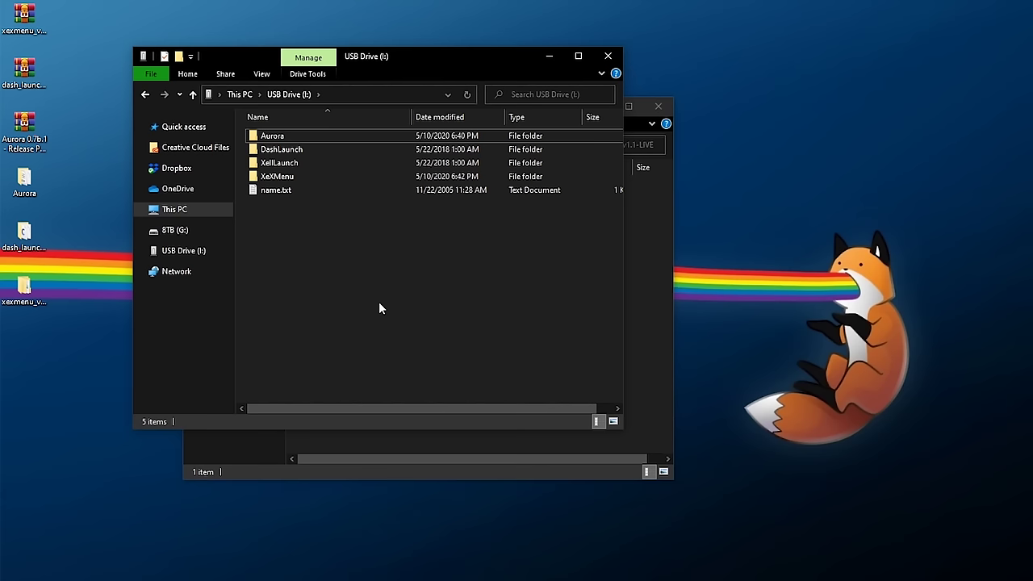
pyautogui.click(262, 73)
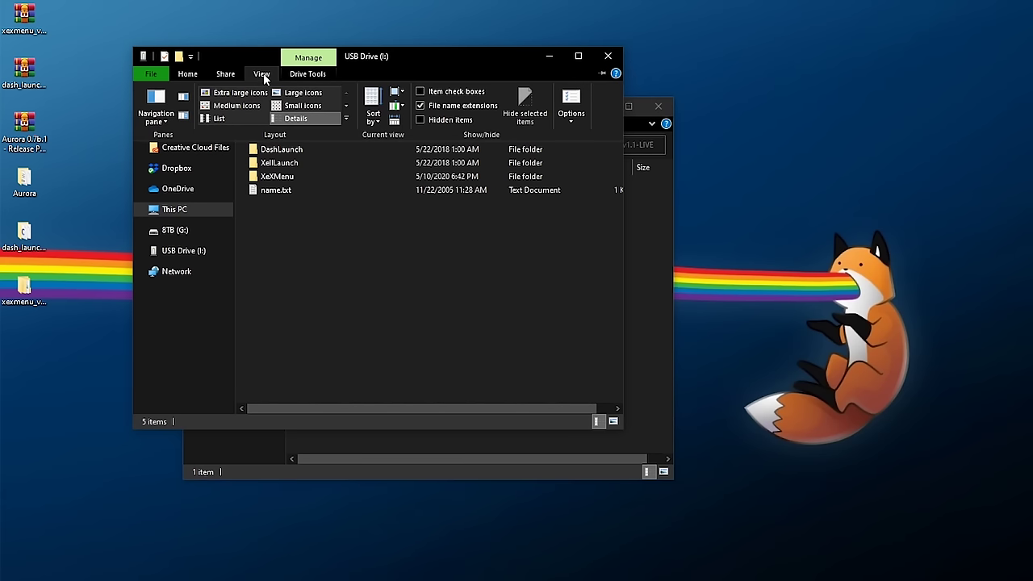
pyautogui.click(440, 121)
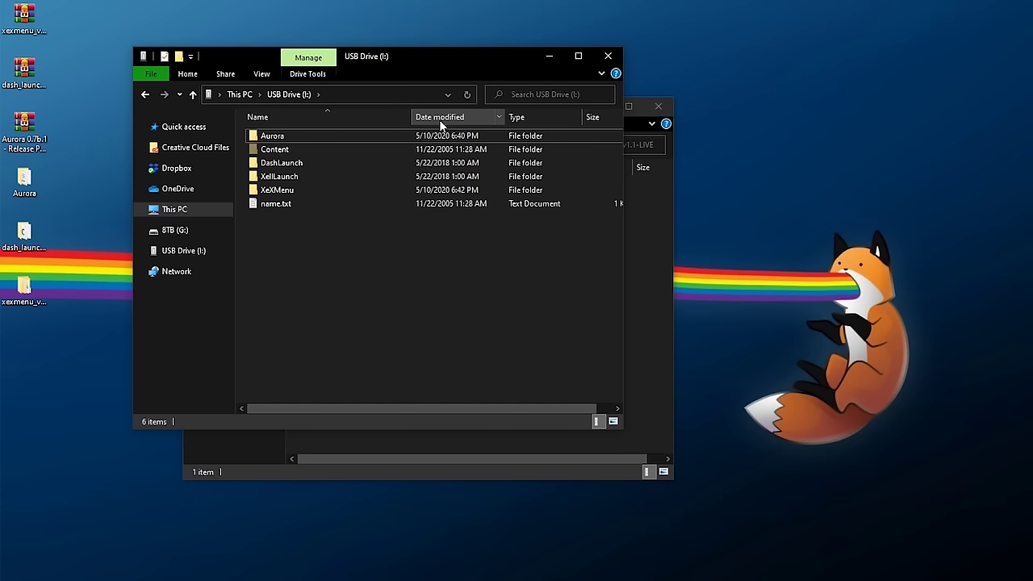
pyautogui.click(284, 151)
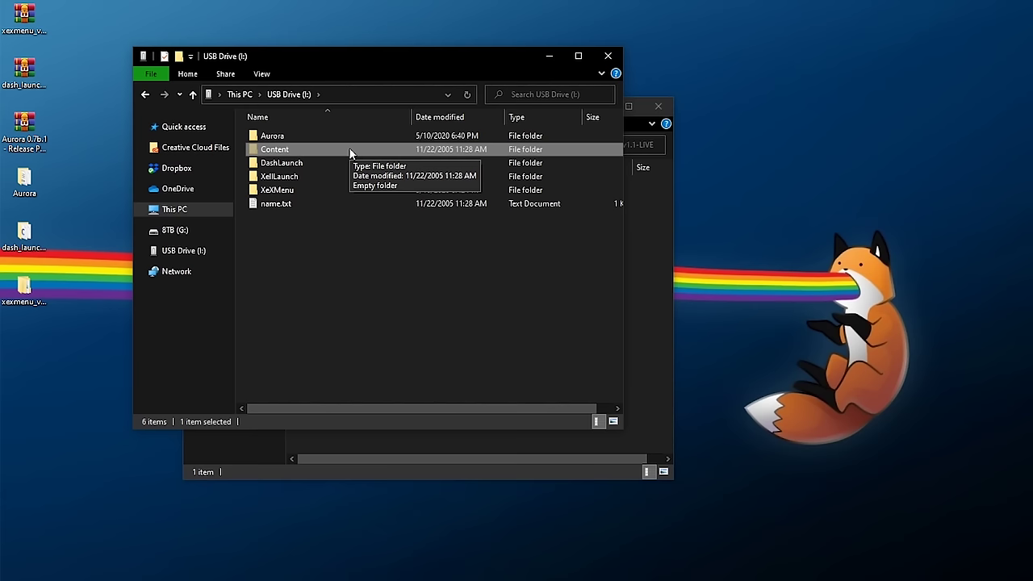
pyautogui.doubleClick(350, 150)
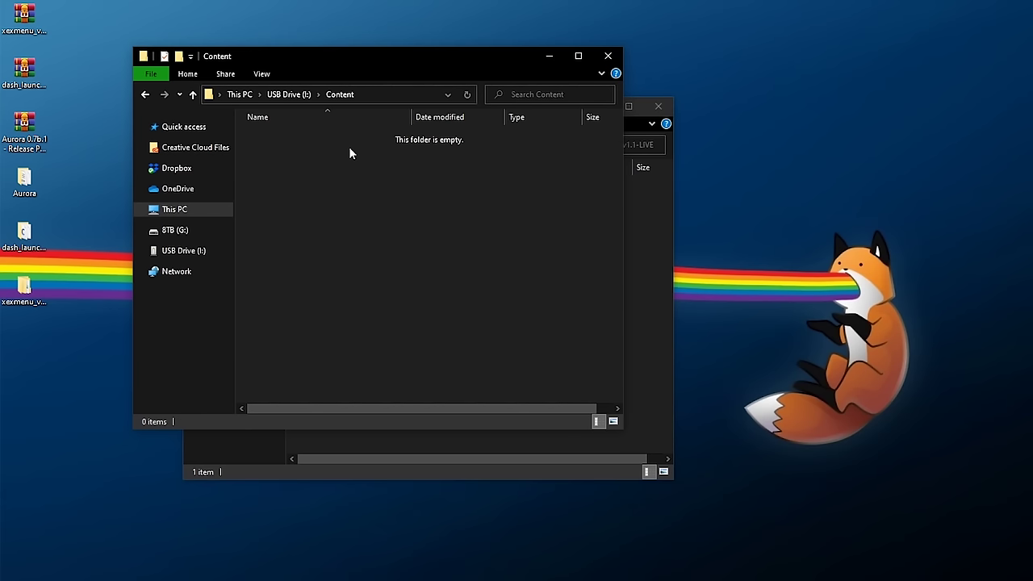
pyautogui.rightClick(298, 146)
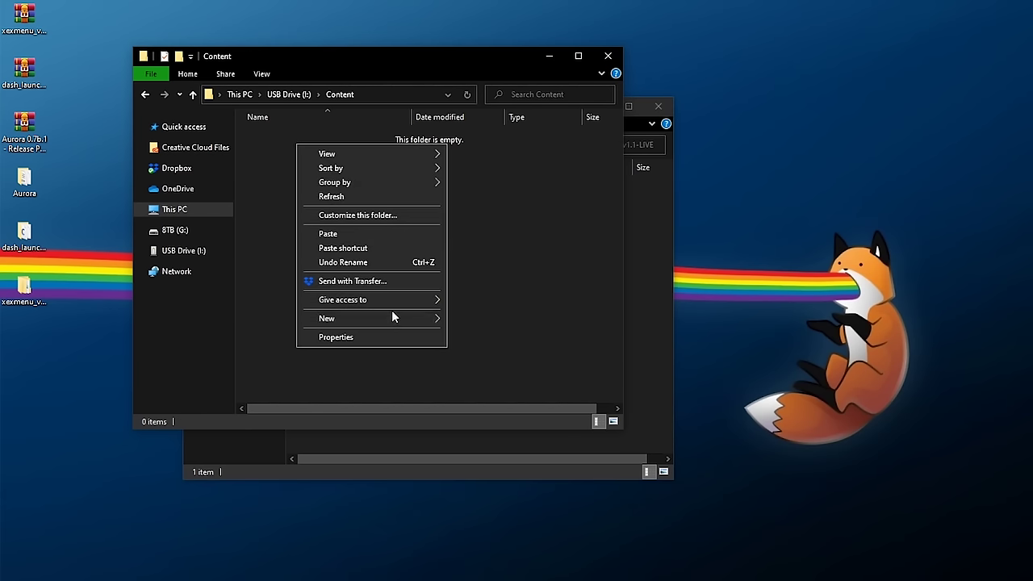
pyautogui.moveTo(432, 316)
pyautogui.click(489, 318)
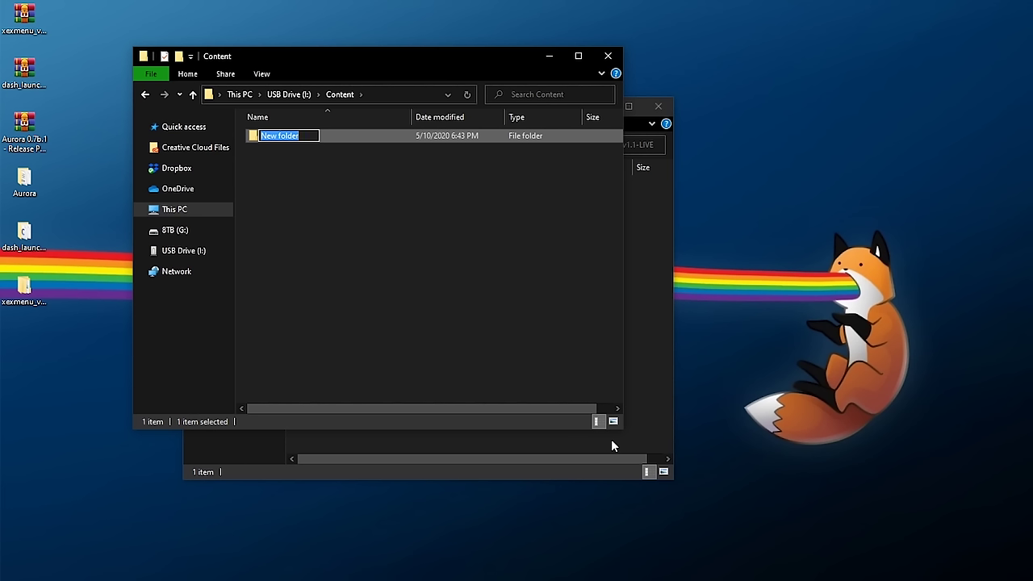
pyautogui.write('00000')
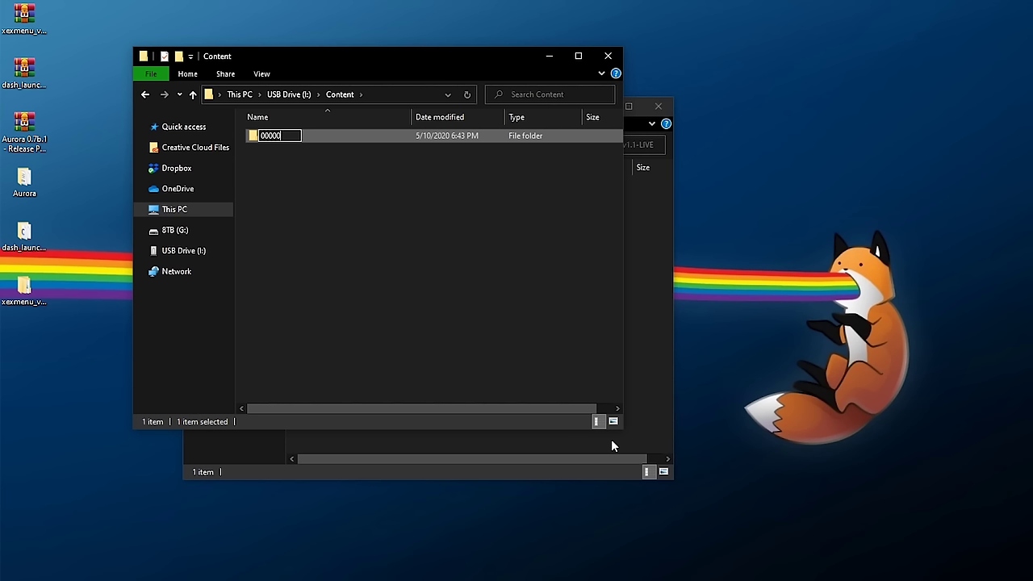
pyautogui.write('000000000')
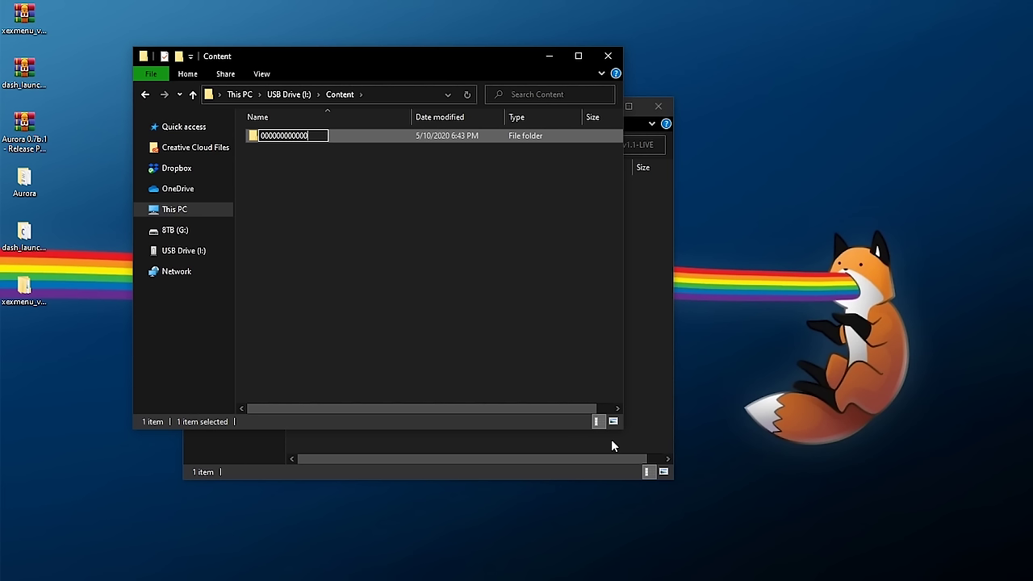
pyautogui.write('00')
pyautogui.press('Return')
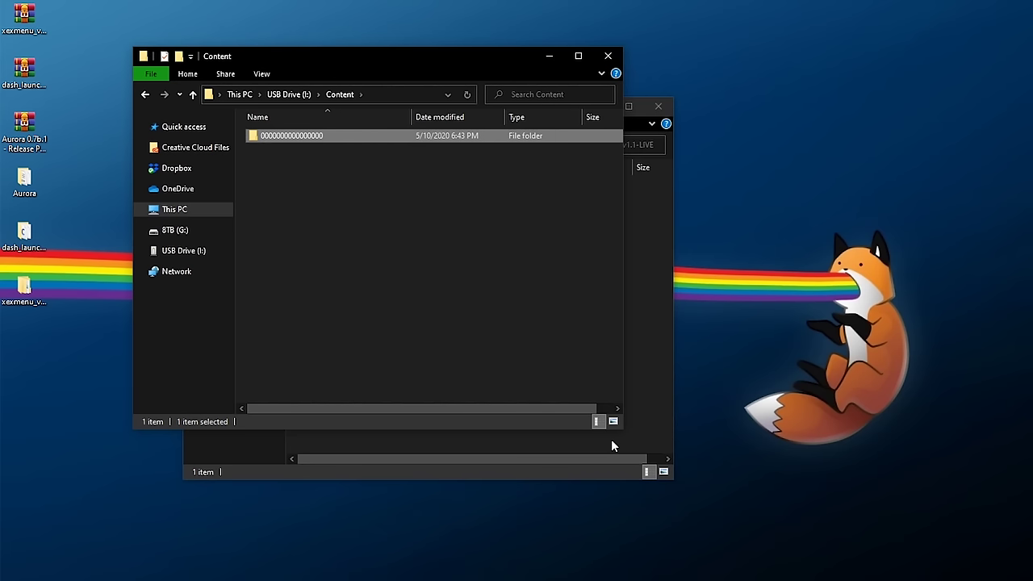
pyautogui.press('Return')
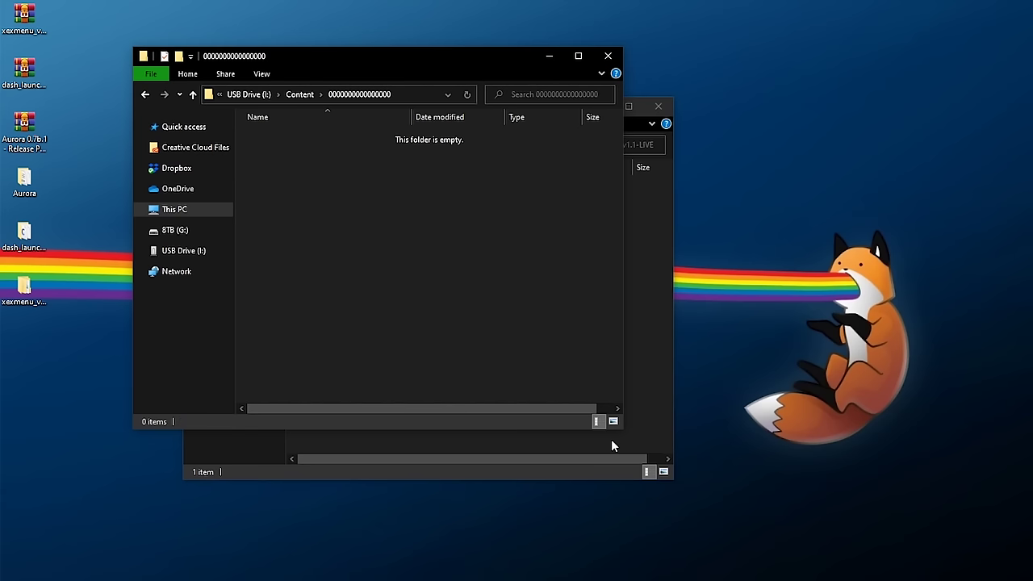
pyautogui.click(661, 301)
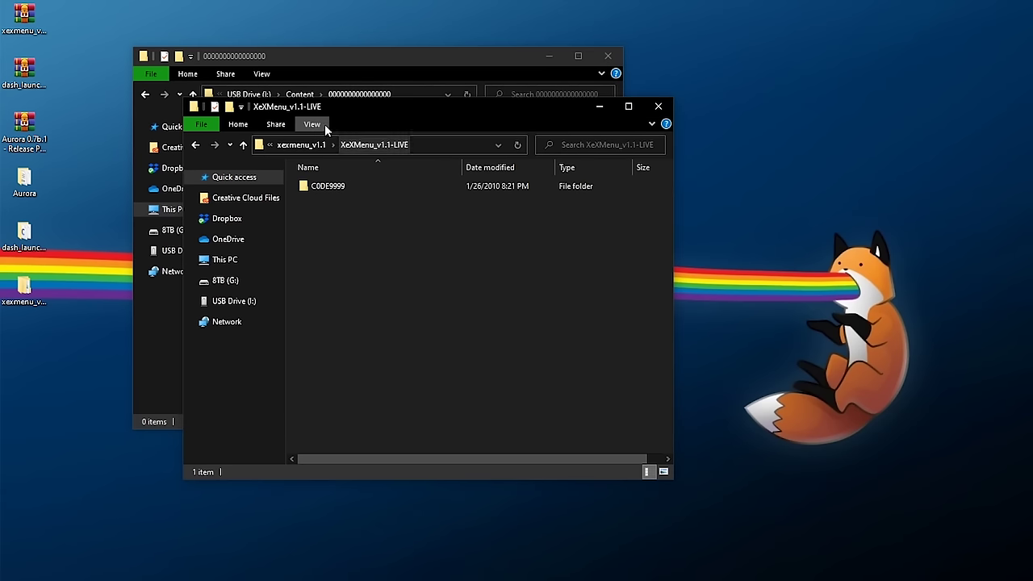
pyautogui.click(307, 147)
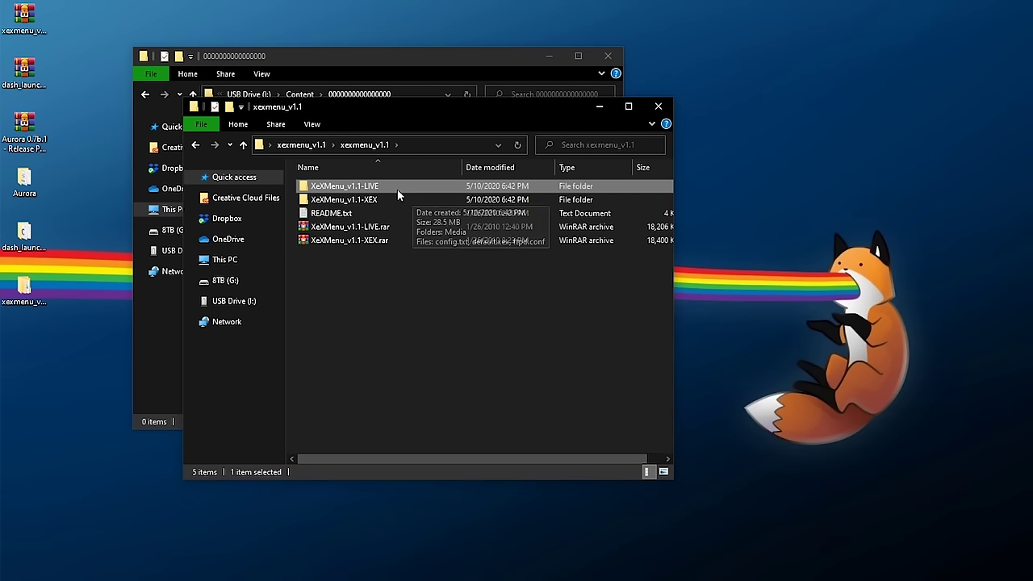
pyautogui.doubleClick(394, 186)
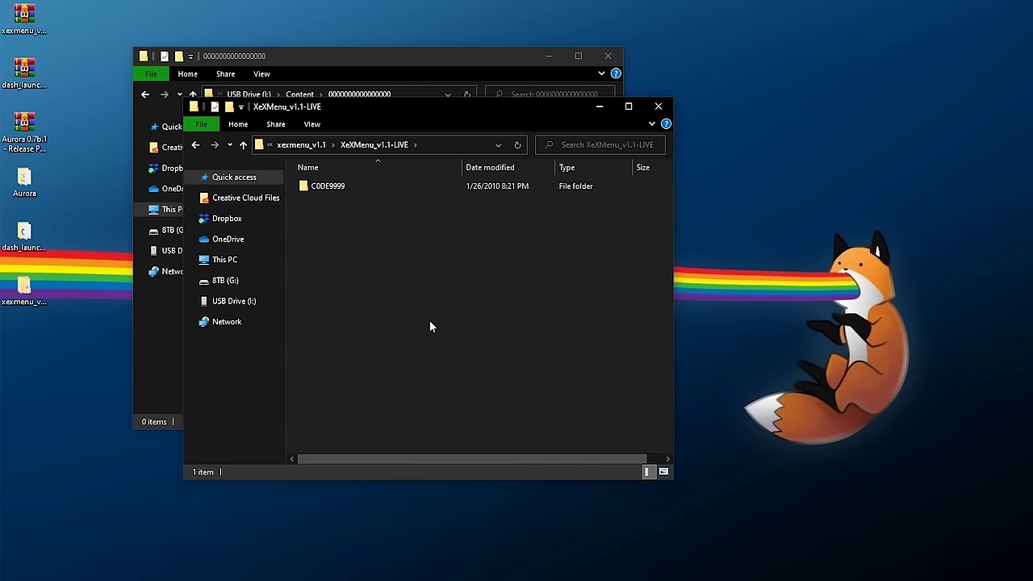
pyautogui.rightClick(317, 186)
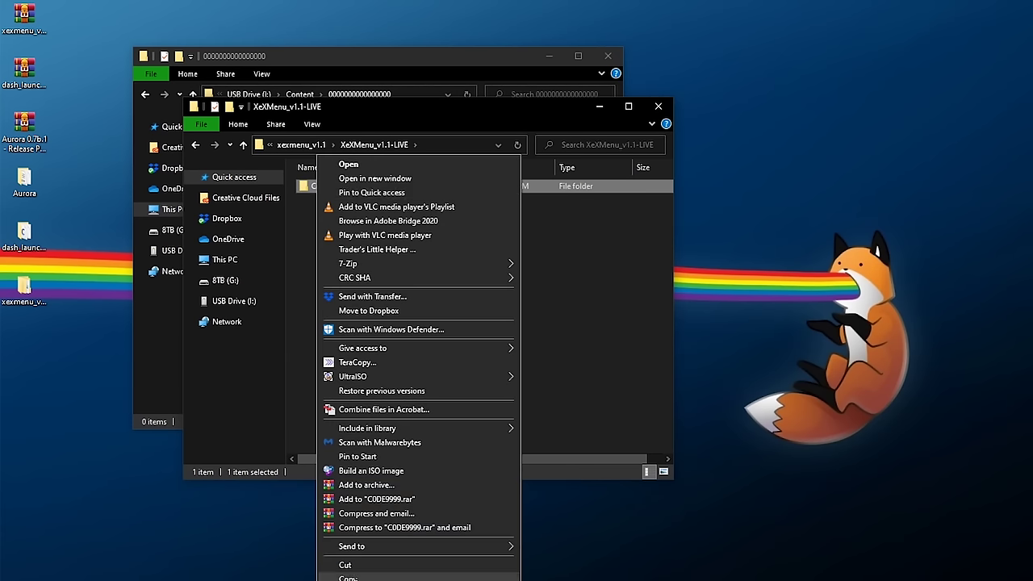
pyautogui.click(348, 578)
pyautogui.click(658, 106)
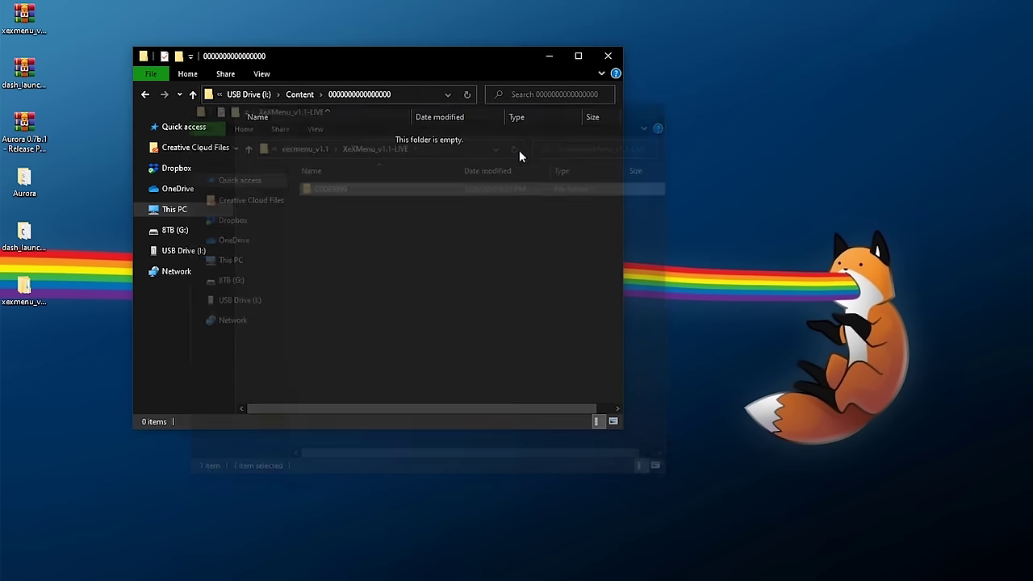
pyautogui.rightClick(333, 198)
pyautogui.click(363, 290)
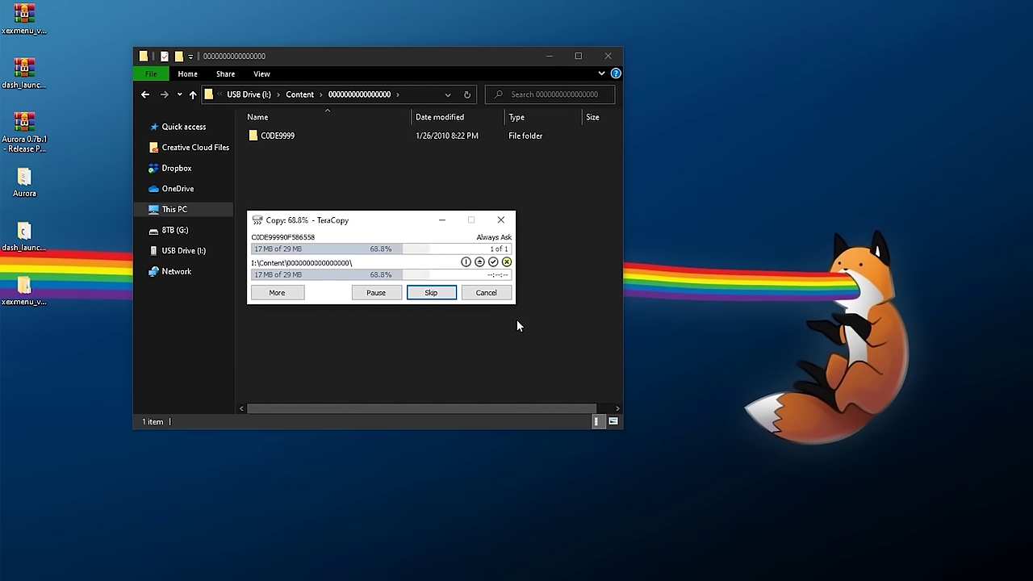
pyautogui.click(253, 93)
pyautogui.click(363, 278)
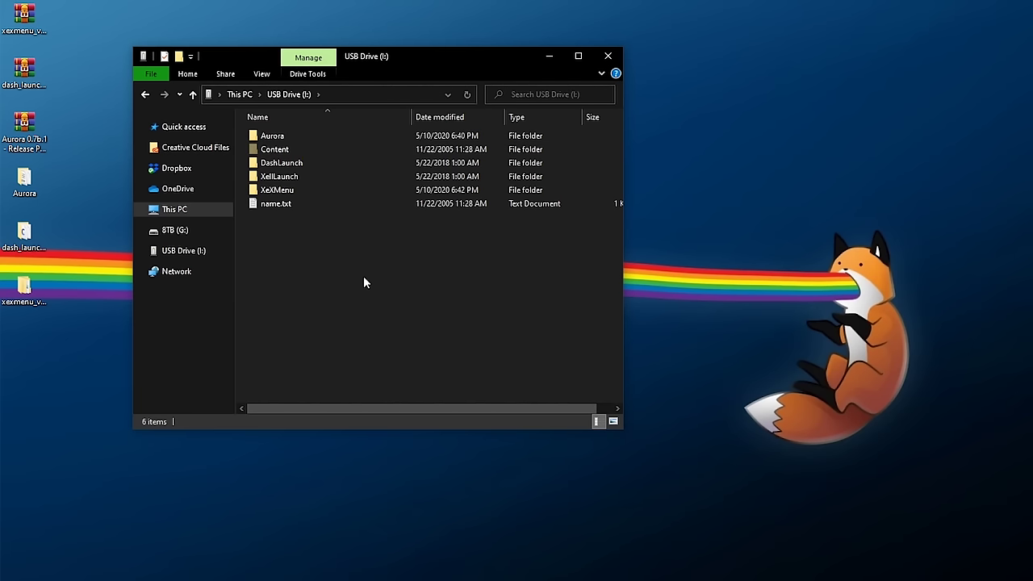
pyautogui.click(298, 136)
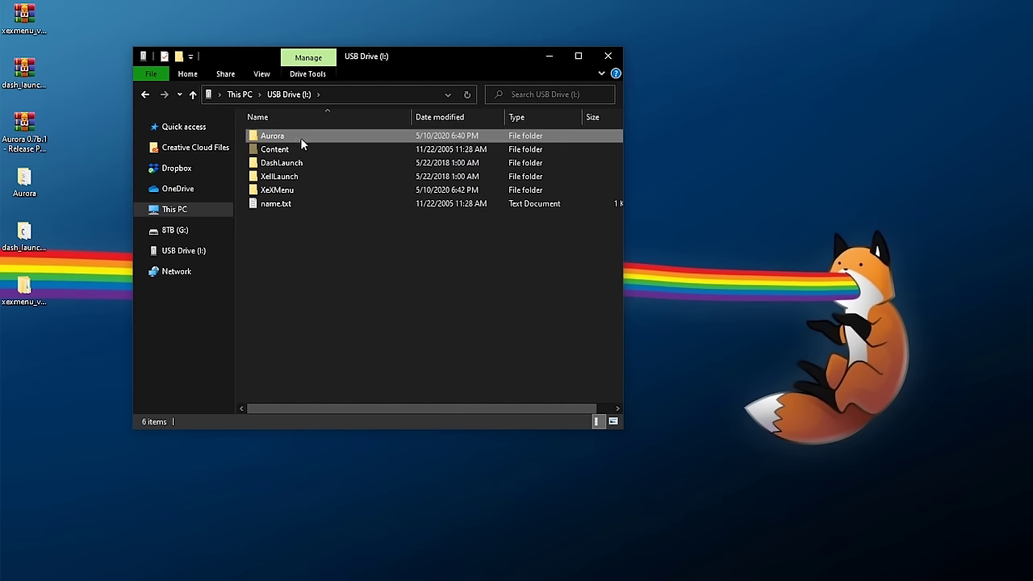
pyautogui.click(301, 177)
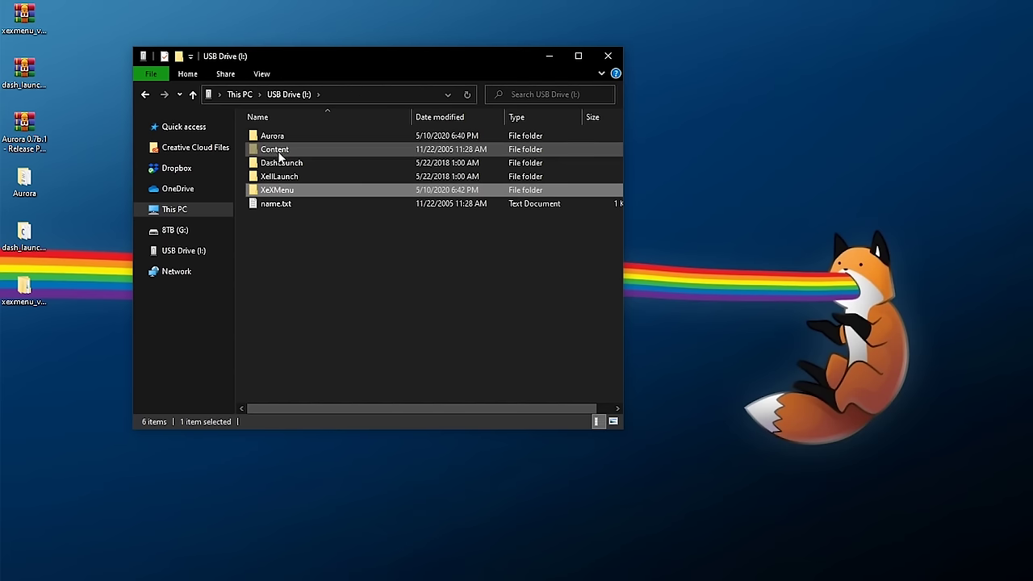
pyautogui.click(432, 153)
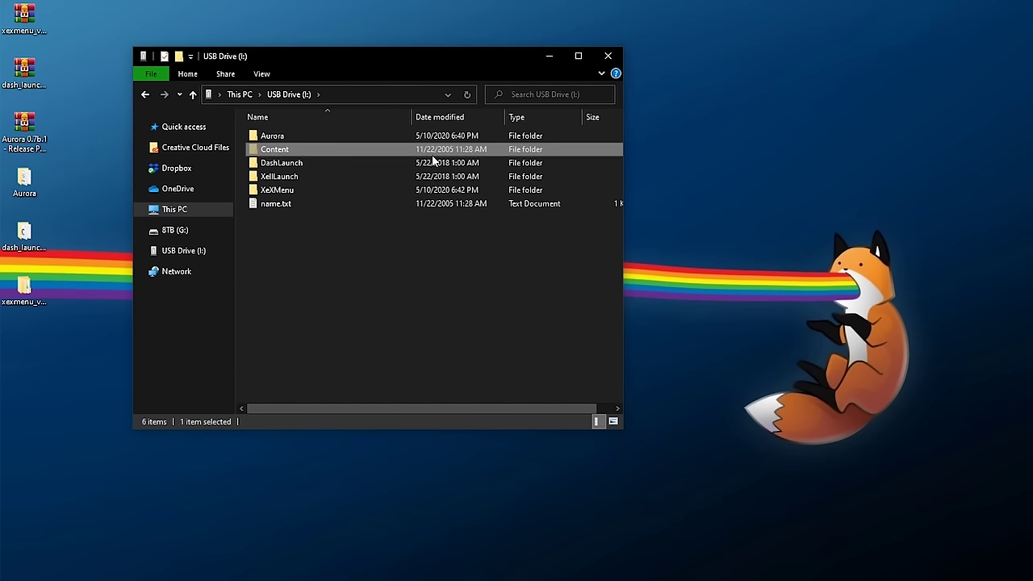
pyautogui.doubleClick(375, 148)
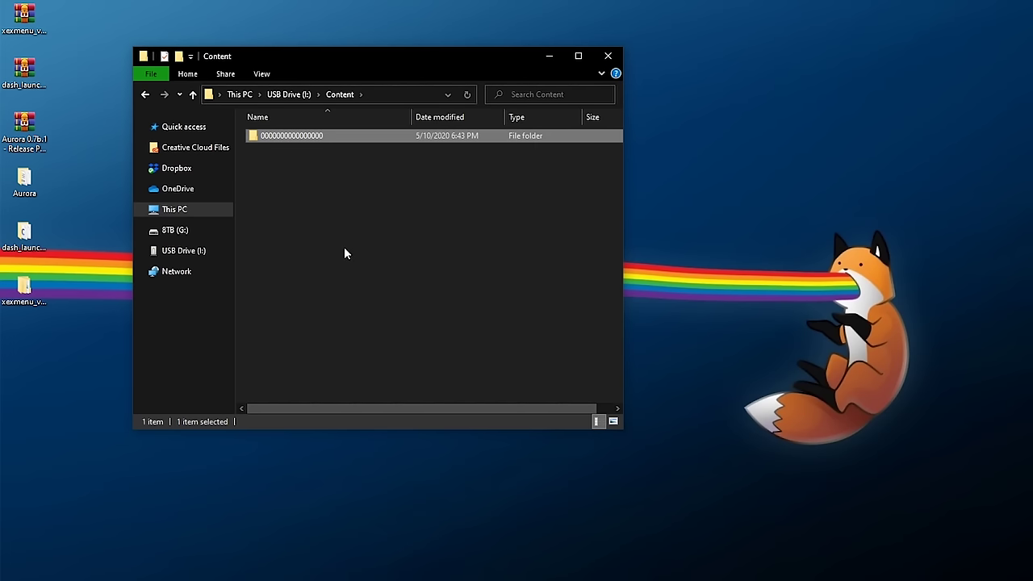
pyautogui.doubleClick(335, 134)
pyautogui.click(293, 138)
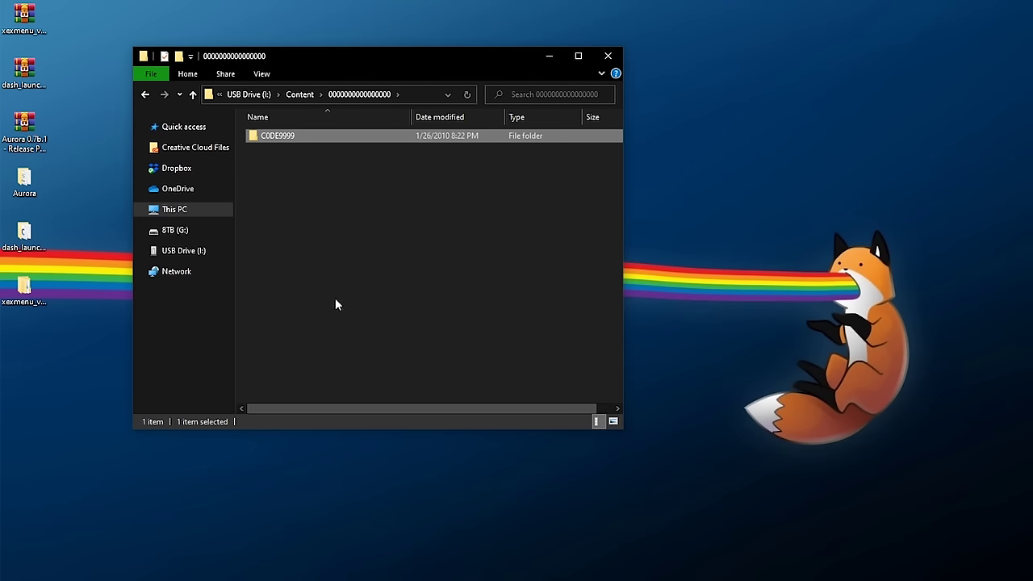
# - Return to This PC and eject USB Drive (I:)
pyautogui.click(246, 94)
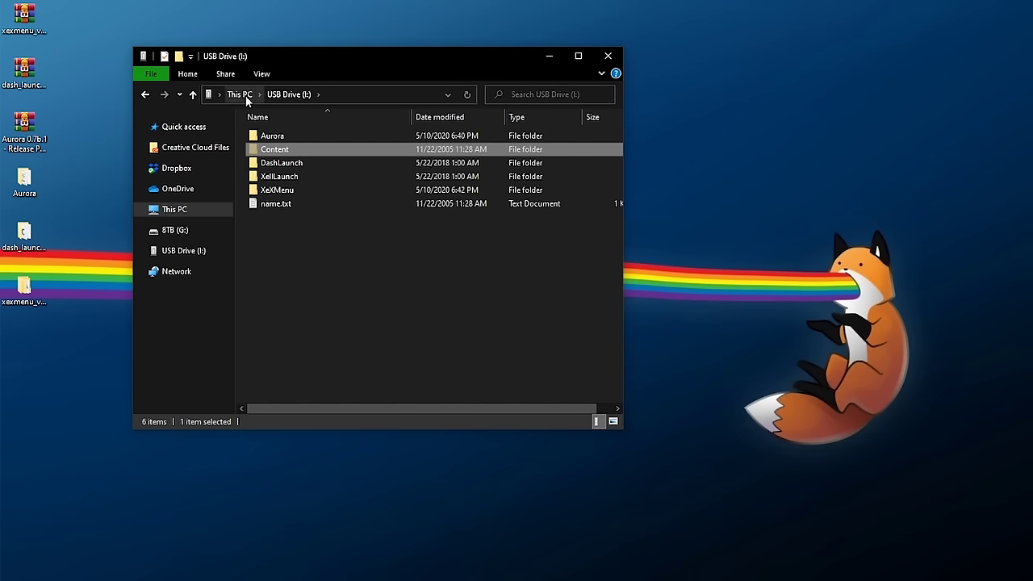
pyautogui.click(244, 95)
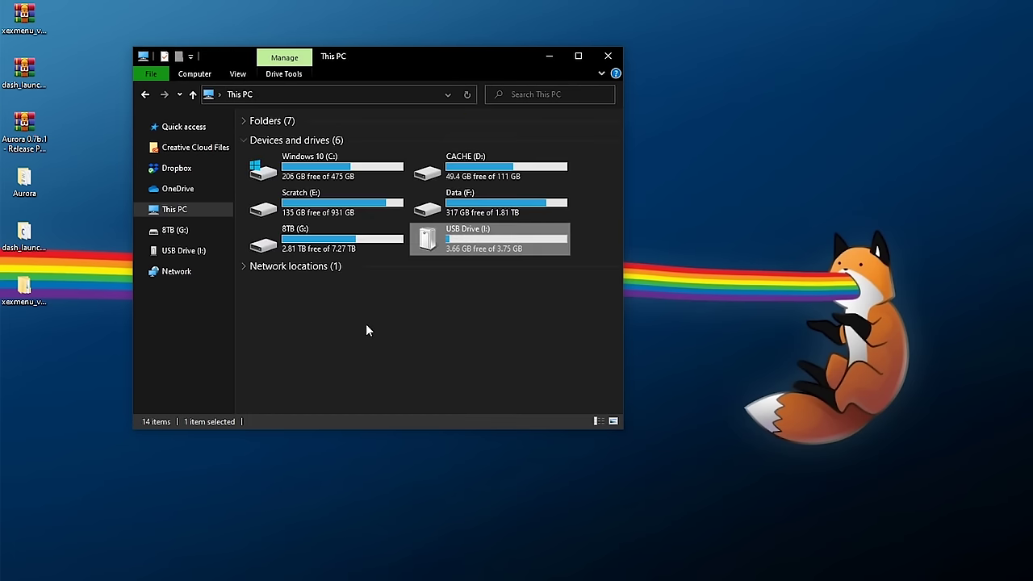
pyautogui.rightClick(436, 244)
pyautogui.click(472, 560)
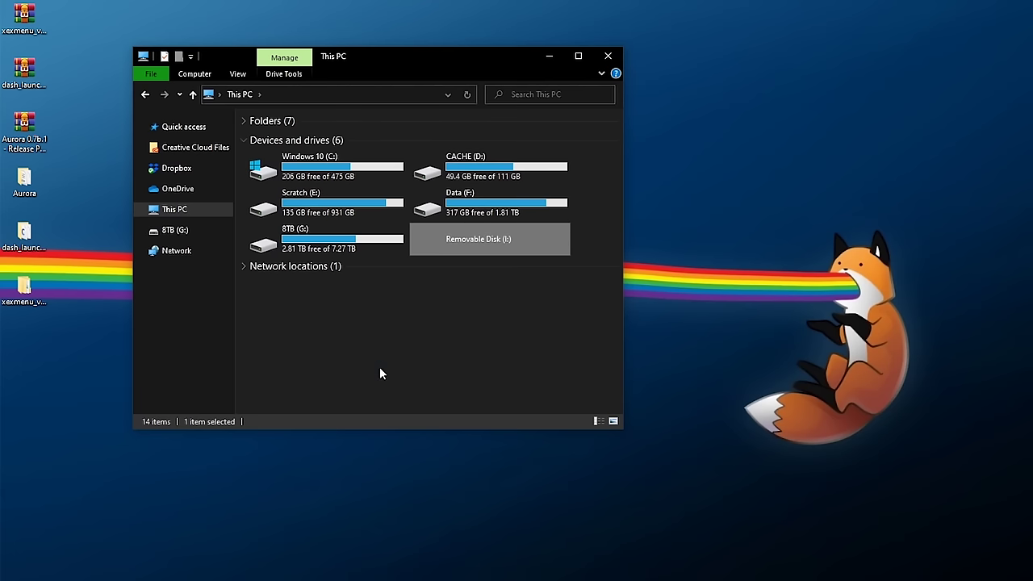